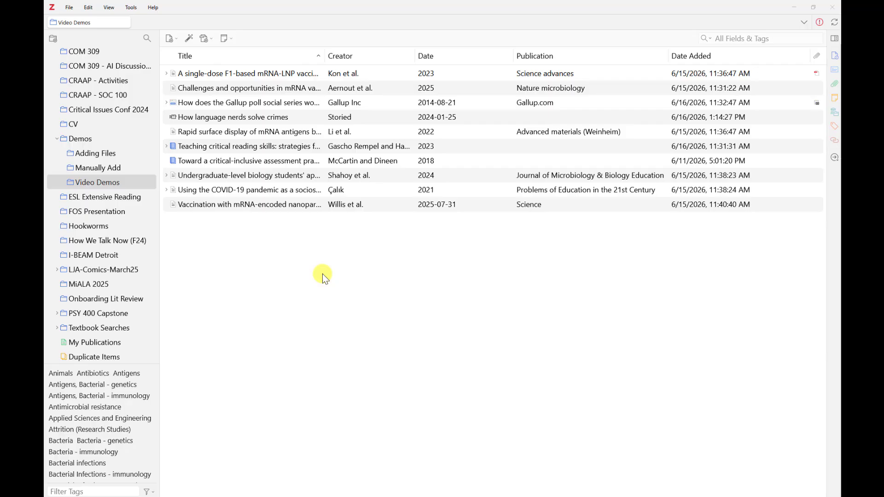
Step: Select the first five references in the Video Demos collection and view the actions available for them
click(258, 75)
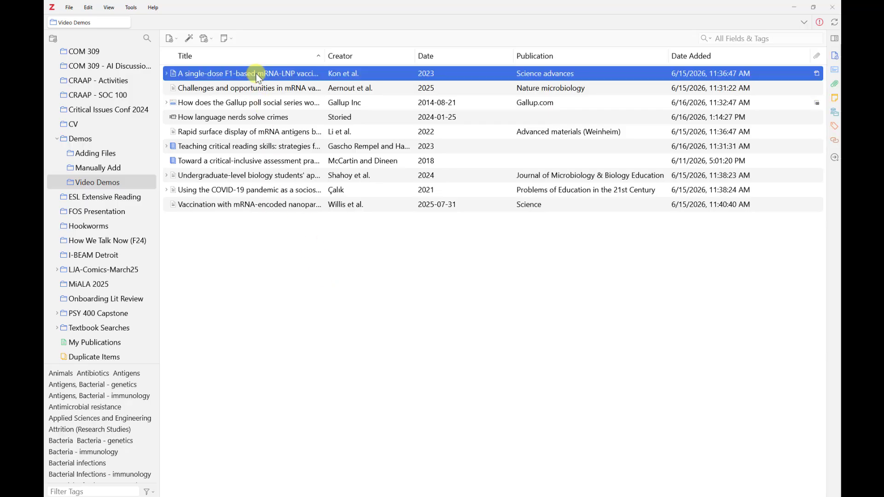
shift+click(251, 88)
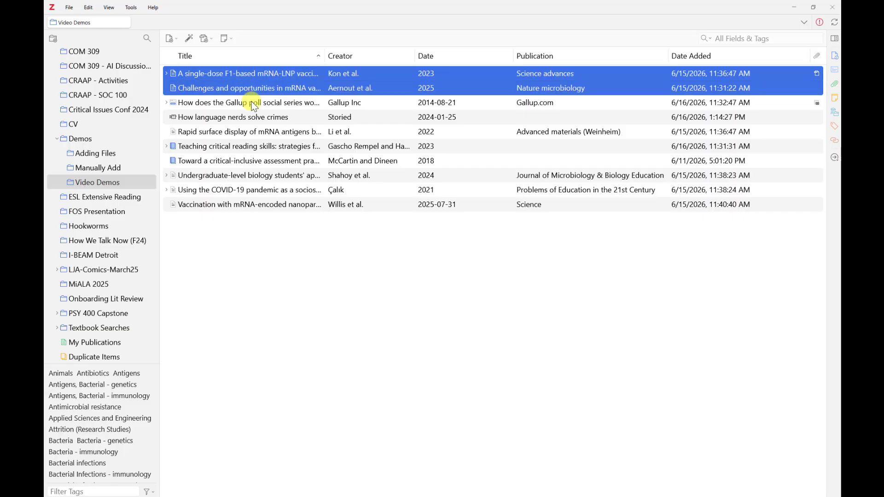
shift+click(253, 103)
shift+click(253, 116)
shift+click(252, 133)
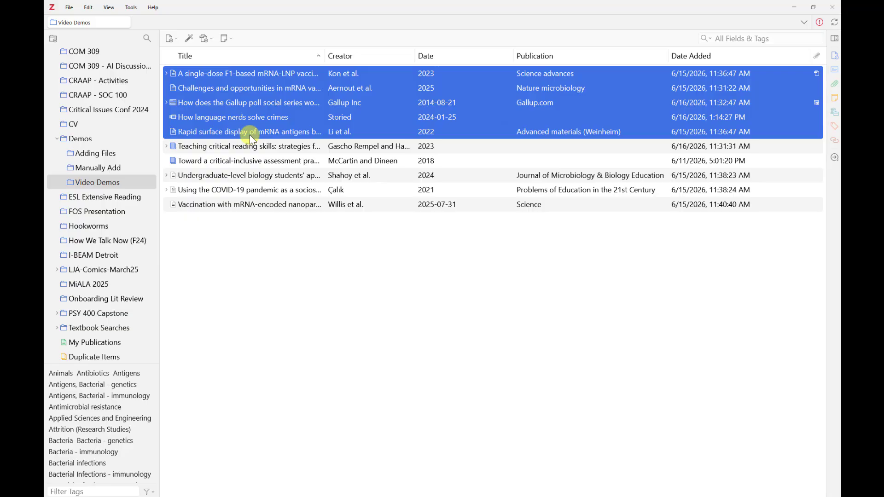
right_click(251, 106)
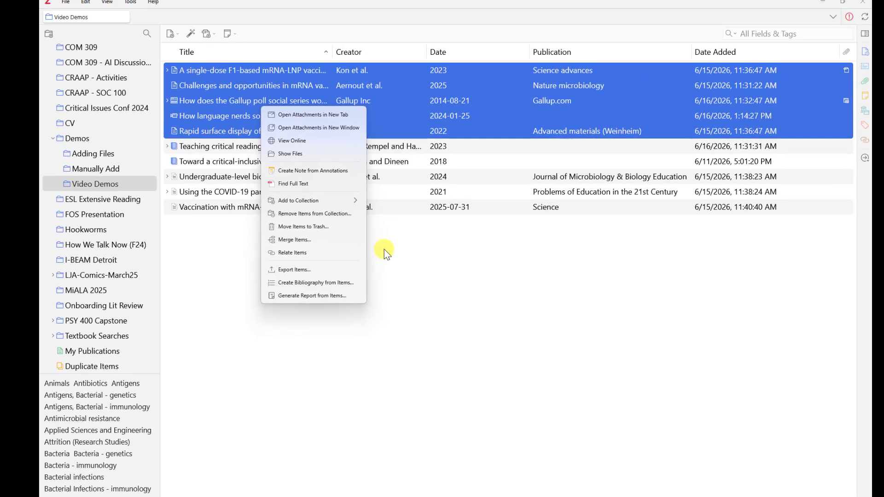
click(384, 249)
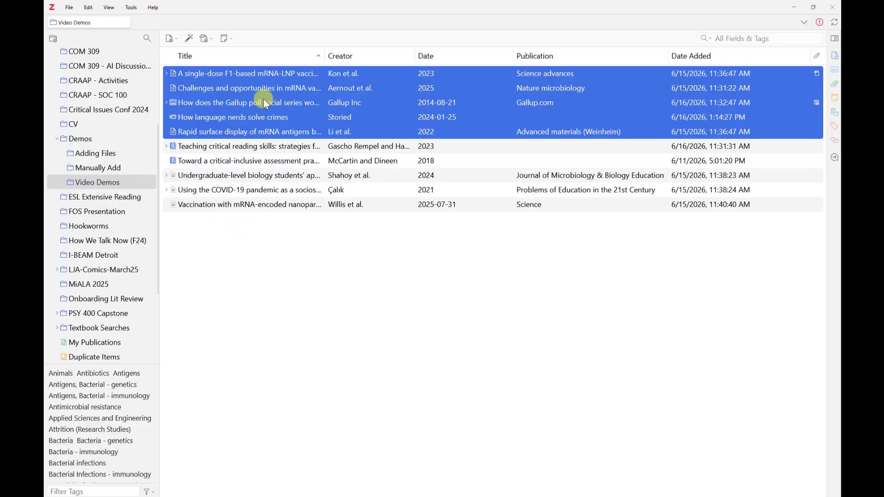
click(266, 209)
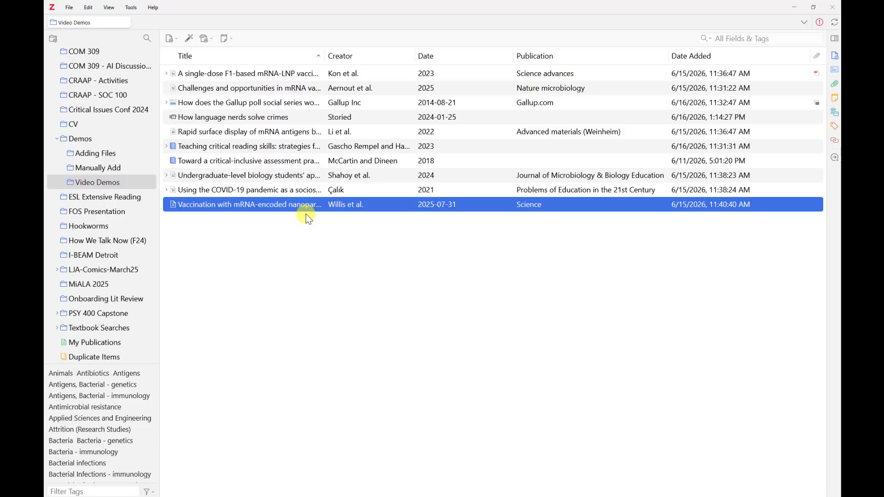
Step: Open the bibliography options for the Video Demos collection and look through the available citation styles
right_click(116, 184)
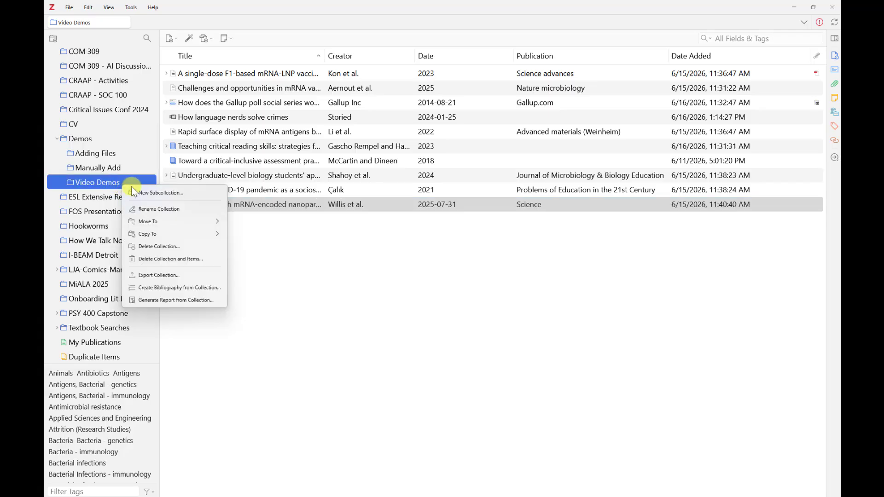
click(224, 286)
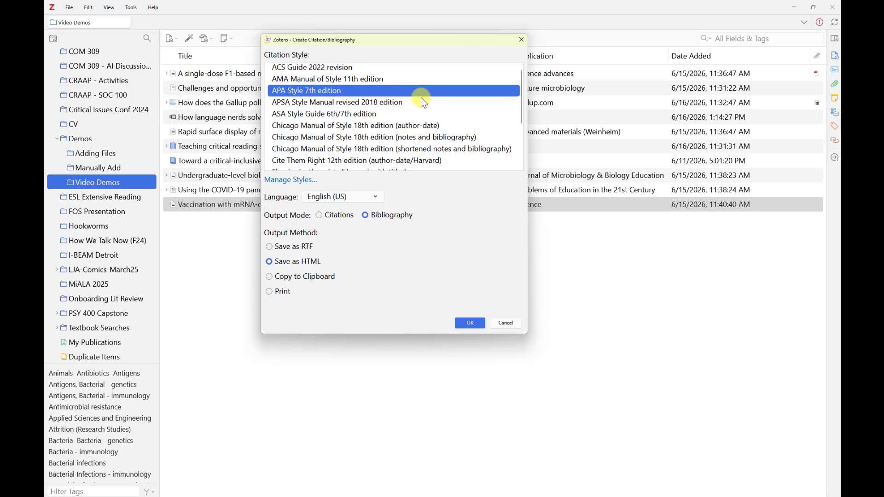
scroll(420, 98, down, 2)
scroll(427, 127, up, 3)
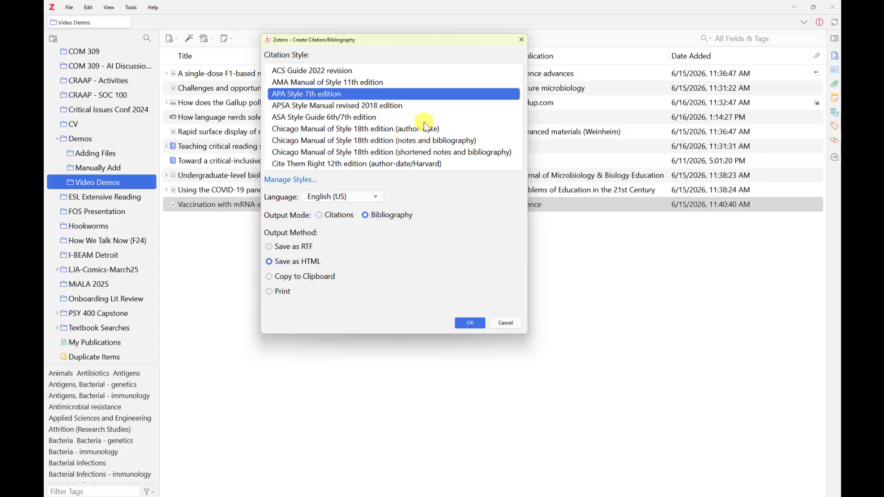
scroll(424, 121, down, 3)
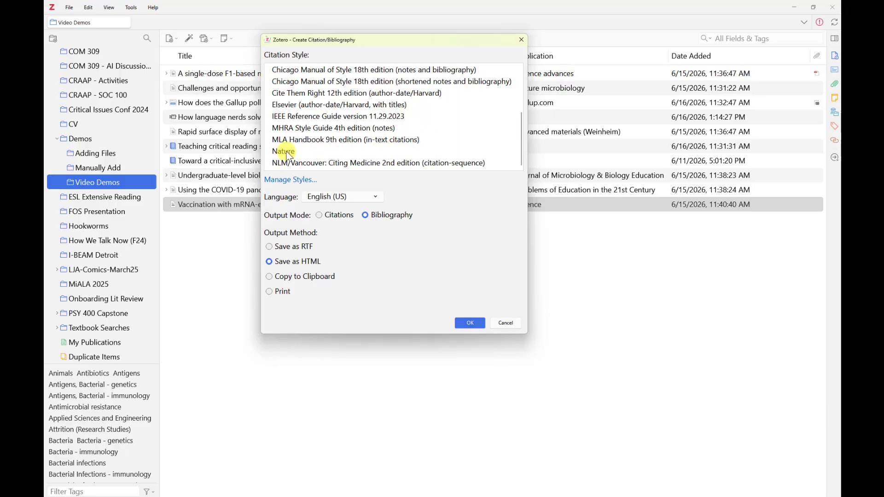
scroll(306, 121, up, 3)
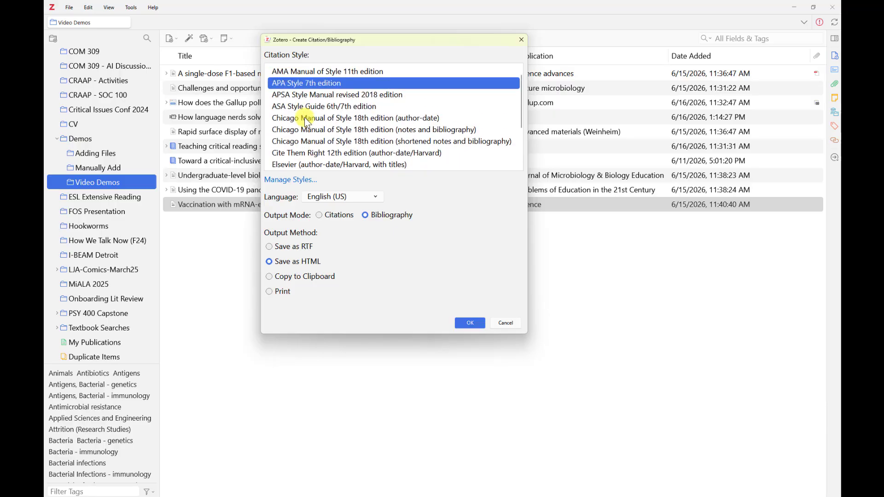
scroll(305, 117, up, 1)
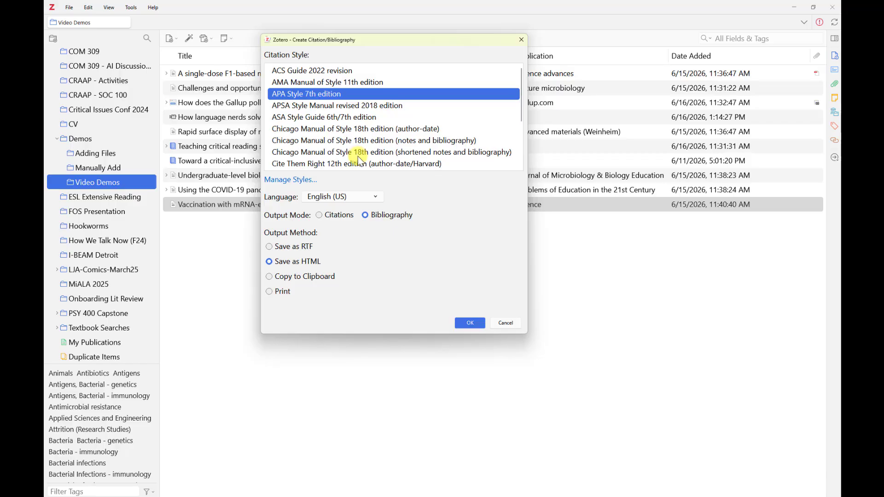
scroll(360, 159, down, 2)
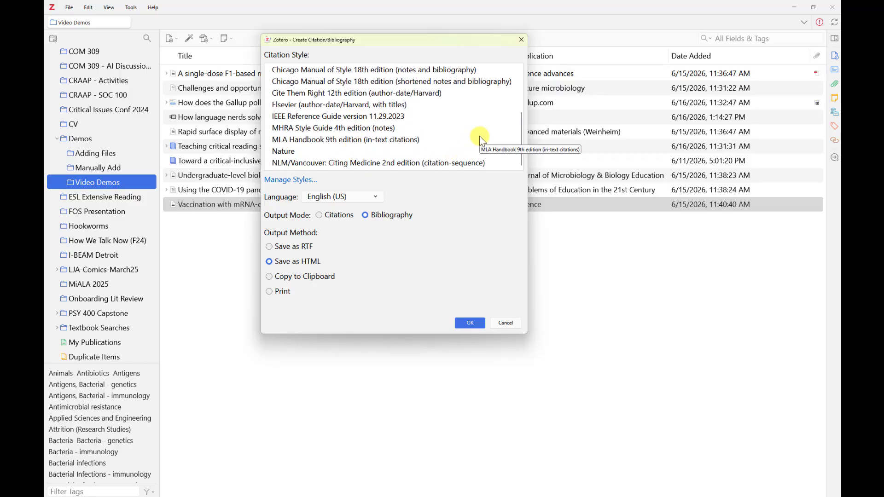
scroll(481, 138, up, 2)
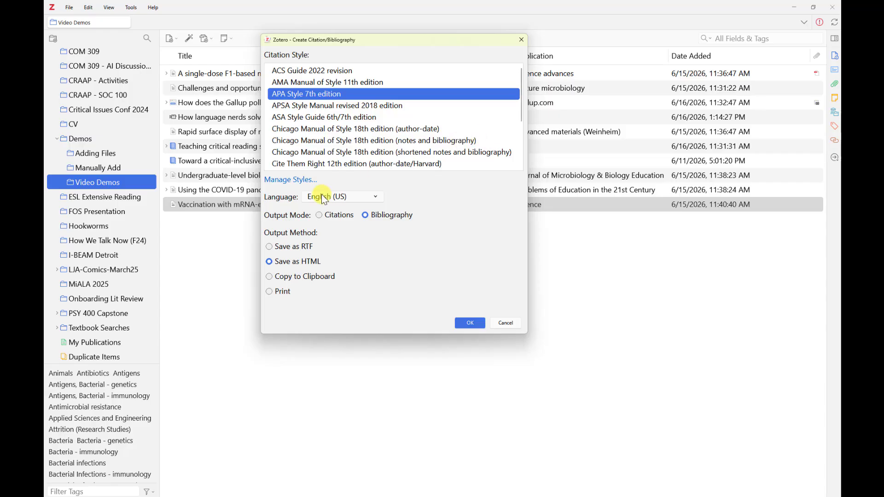
Step: Install the APA Style 7th edition (annotated bibliography) style from the online style repository, filtering the styles by psychology
click(311, 181)
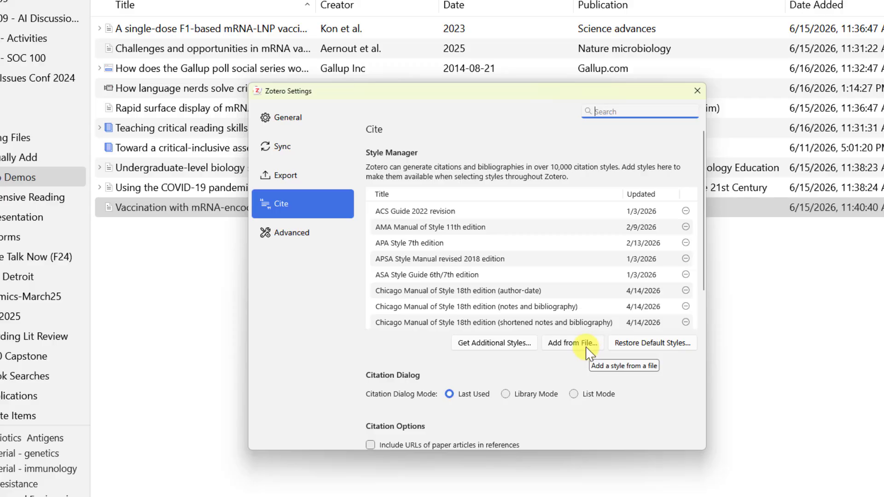
click(481, 347)
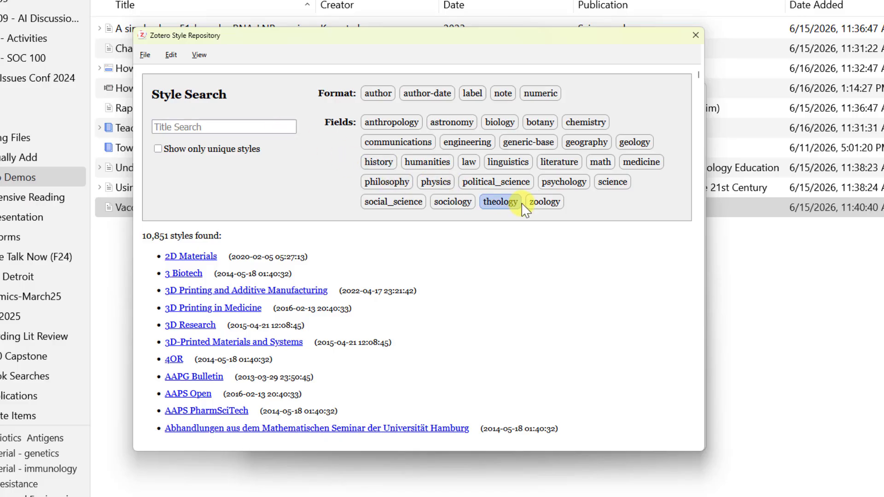
click(566, 182)
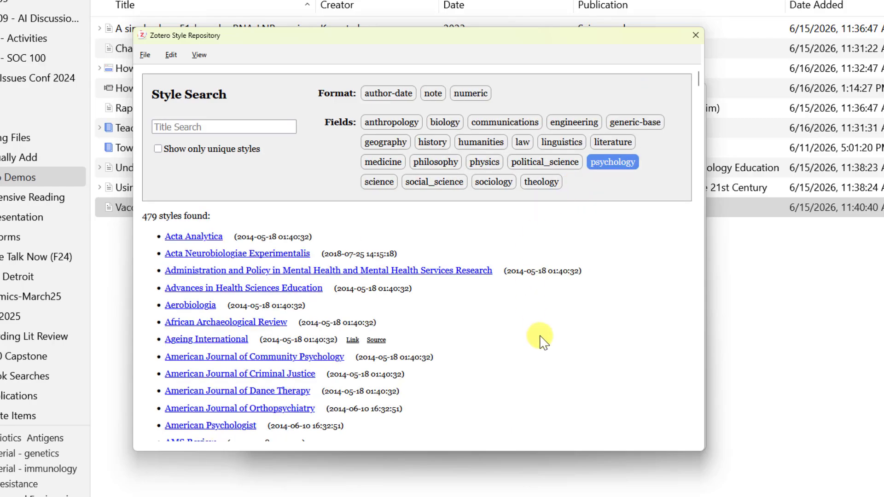
scroll(541, 341, down, 6)
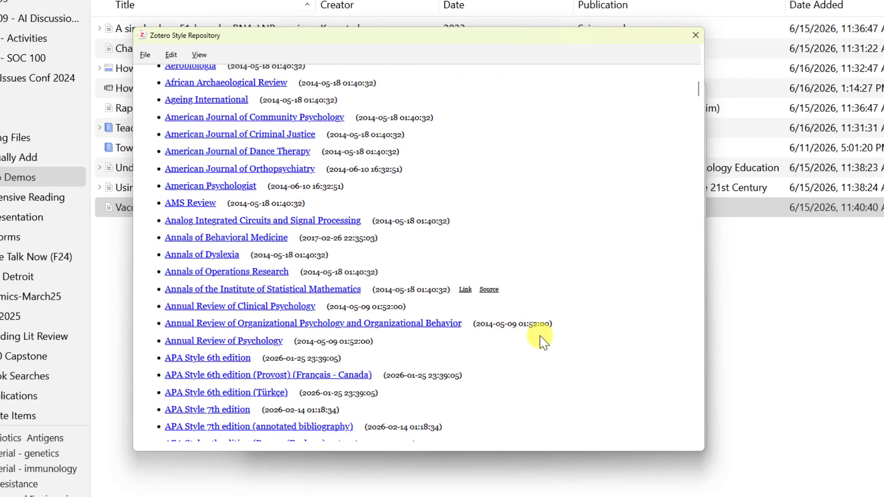
scroll(543, 342, down, 2)
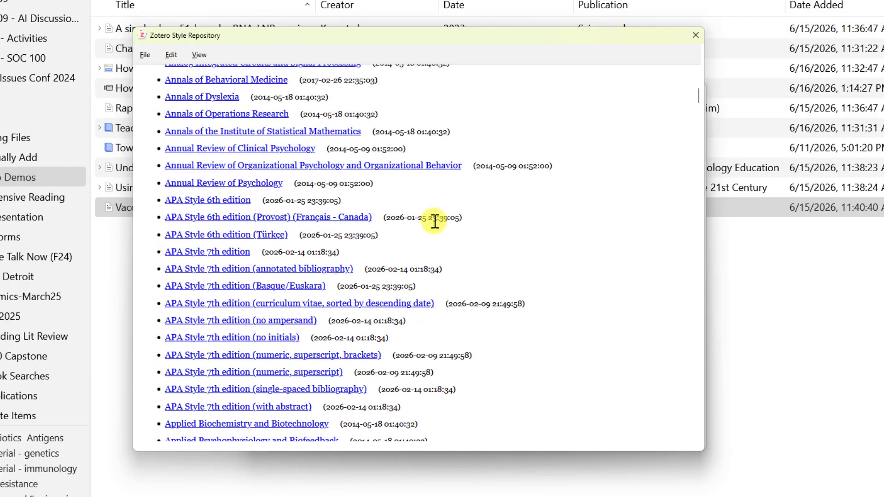
mouse_move(262, 192)
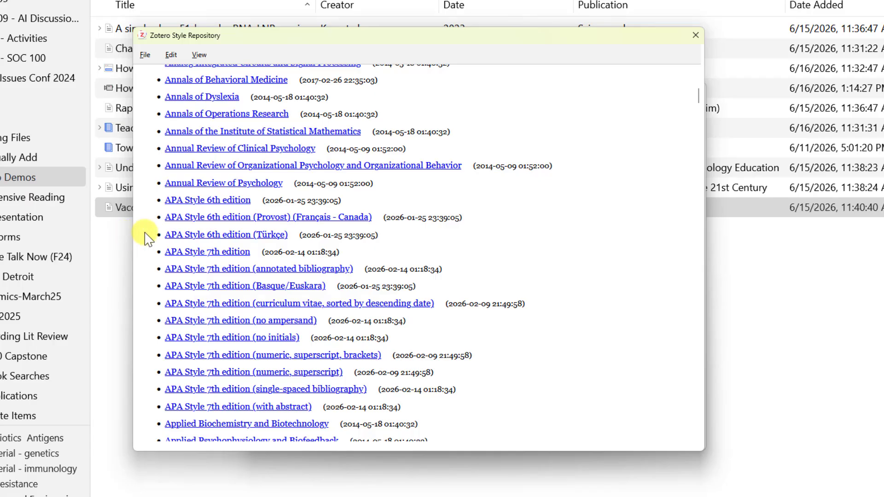
mouse_move(237, 274)
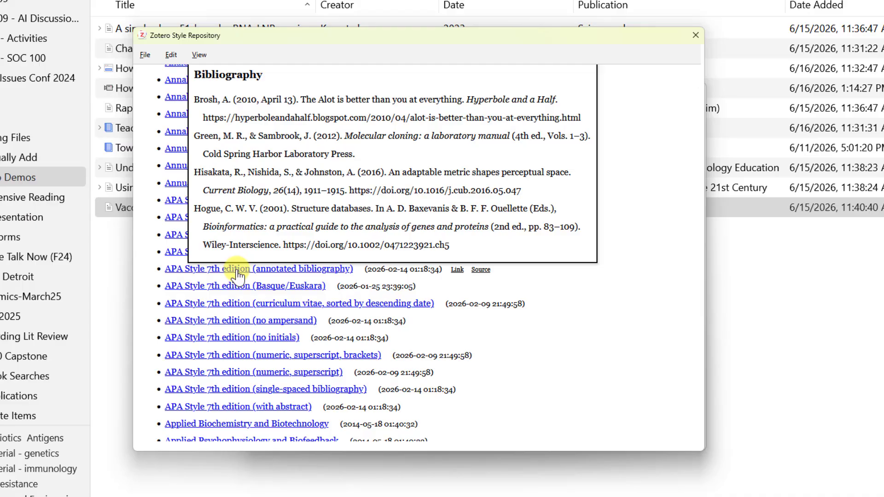
click(237, 271)
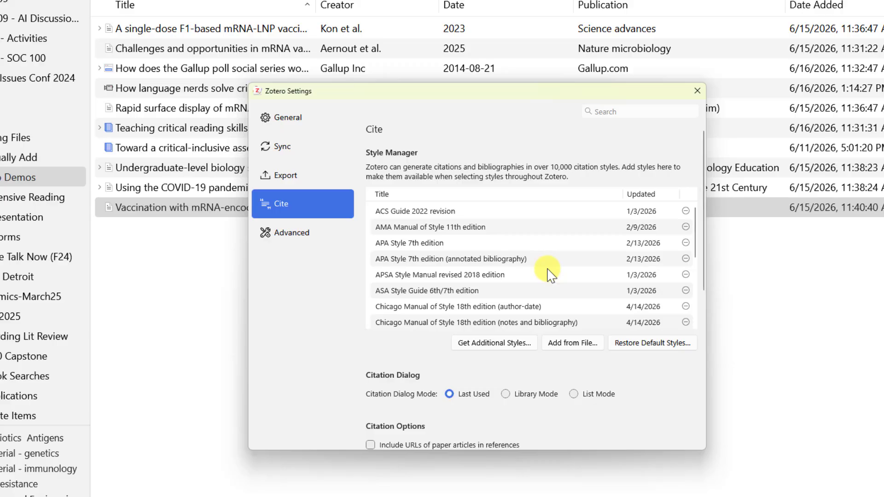
Step: Delete the MHRA Style Guide 4th edition (notes), Nature and Cite Them Right 12th edition (author-date/Harvard) styles and close the settings
scroll(550, 275, down, 5)
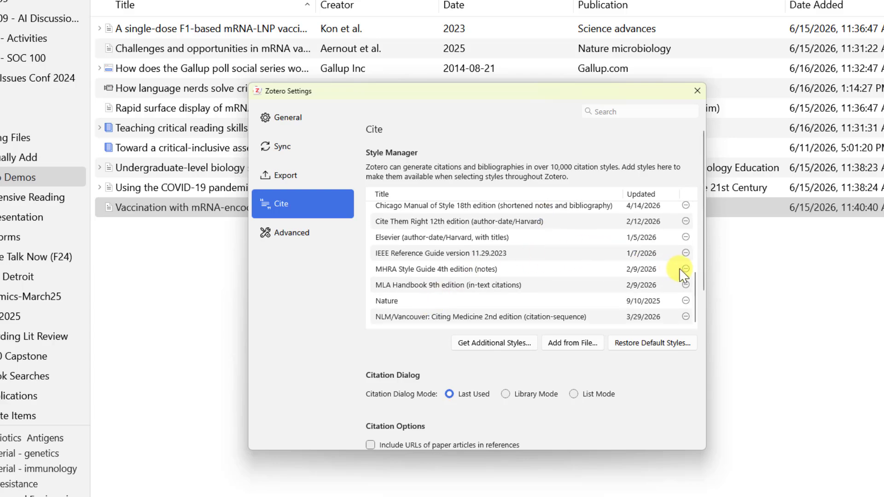
click(685, 269)
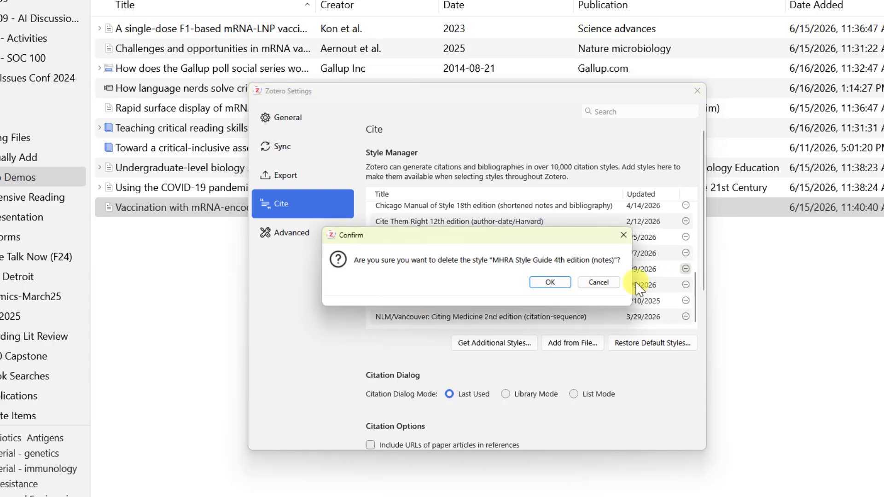
click(551, 282)
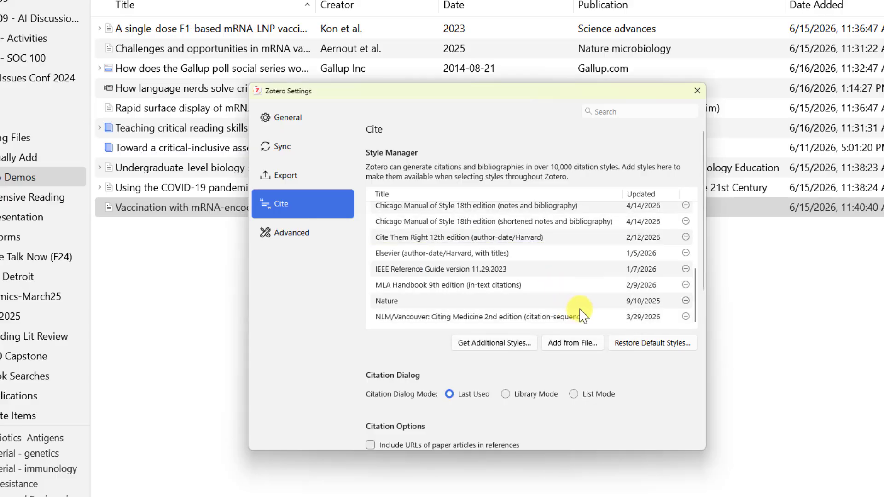
click(685, 300)
click(510, 285)
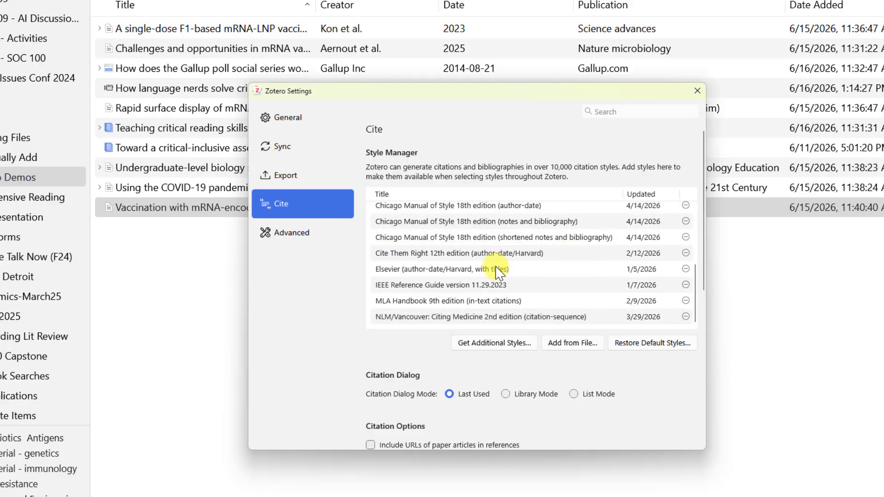
click(685, 254)
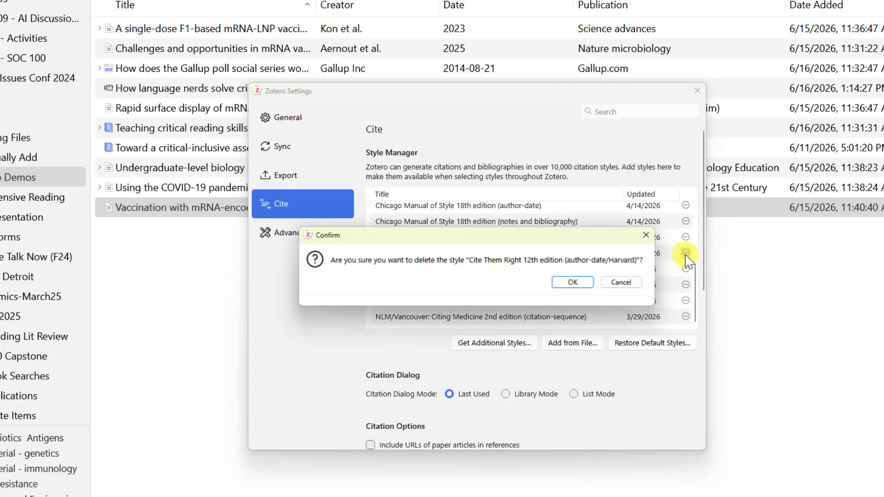
click(573, 282)
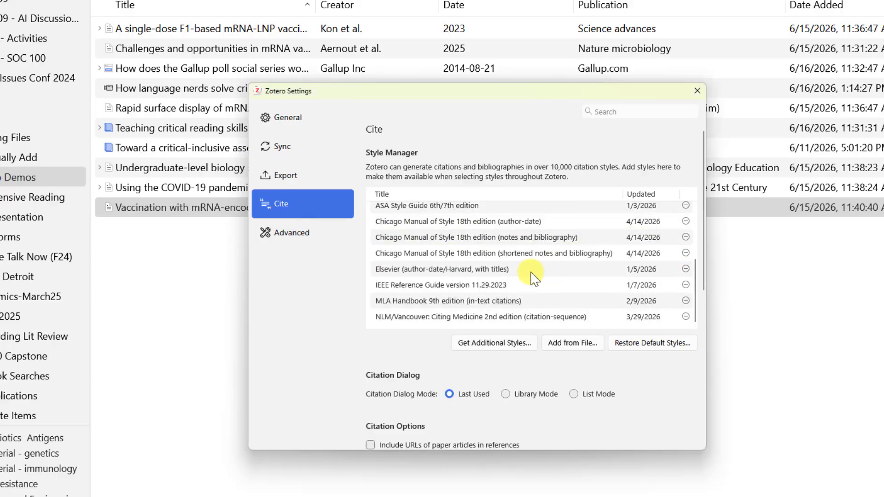
scroll(533, 216, up, 3)
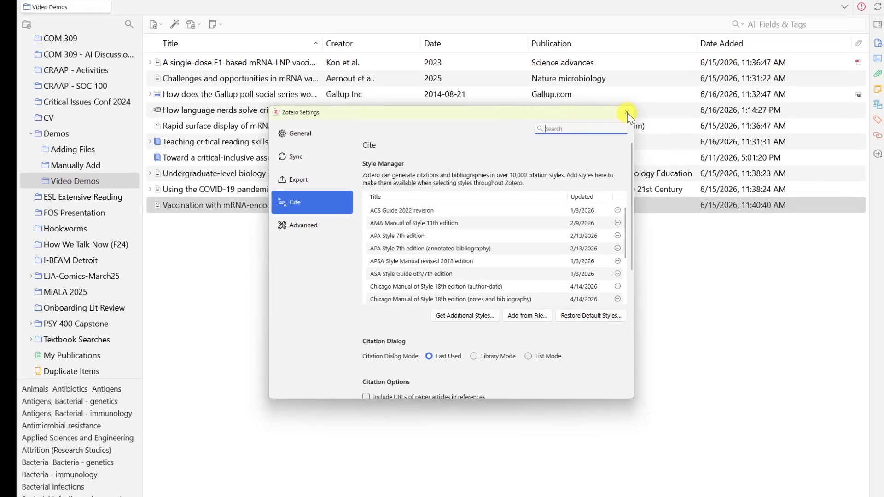
click(627, 113)
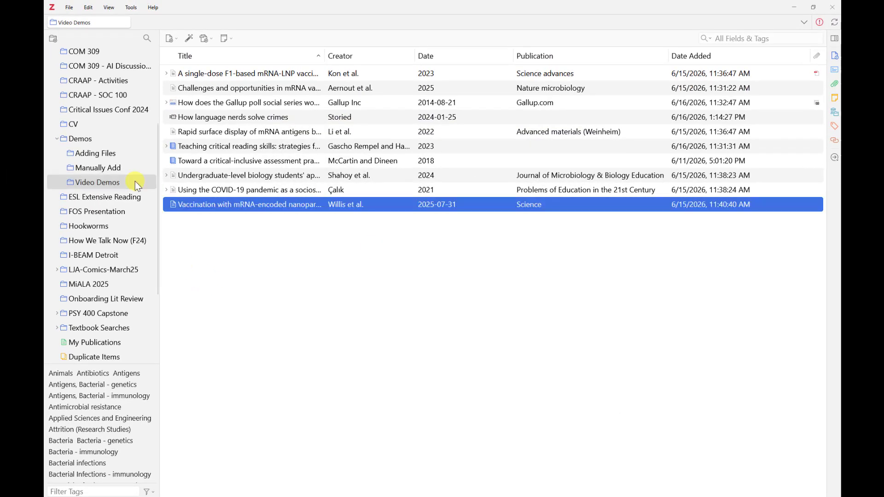
Step: Open the bibliography options for the Video Demos collection and choose APA Style 7th edition as the citation style
right_click(135, 181)
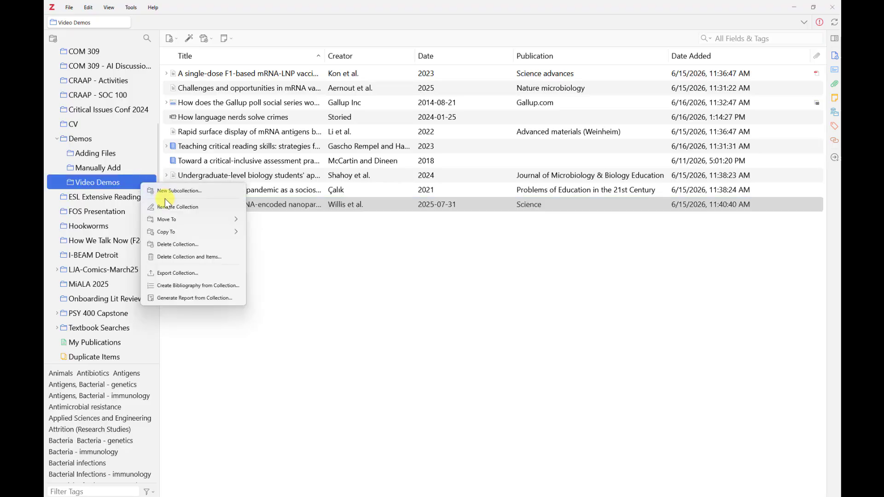
click(189, 286)
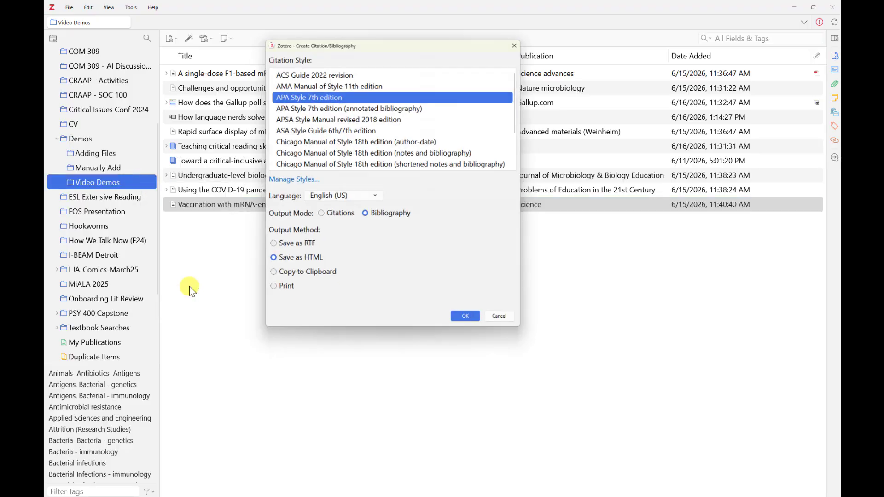
click(344, 107)
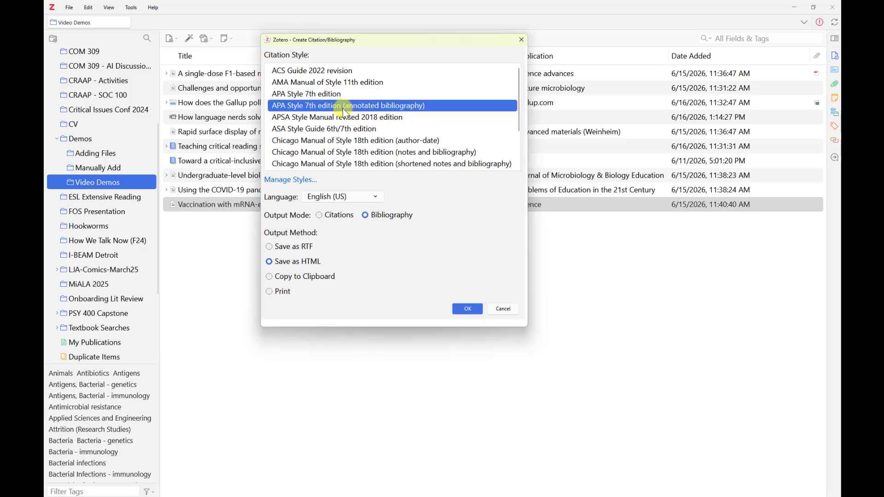
scroll(343, 110, down, 2)
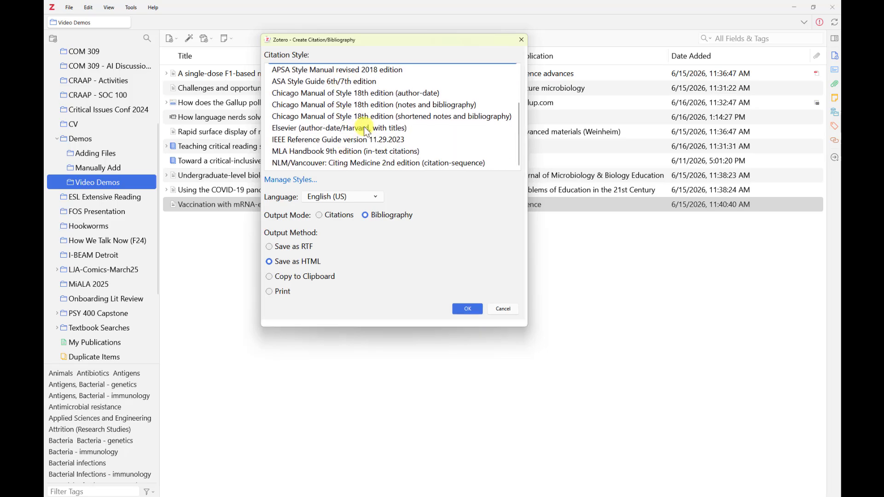
scroll(363, 127, up, 2)
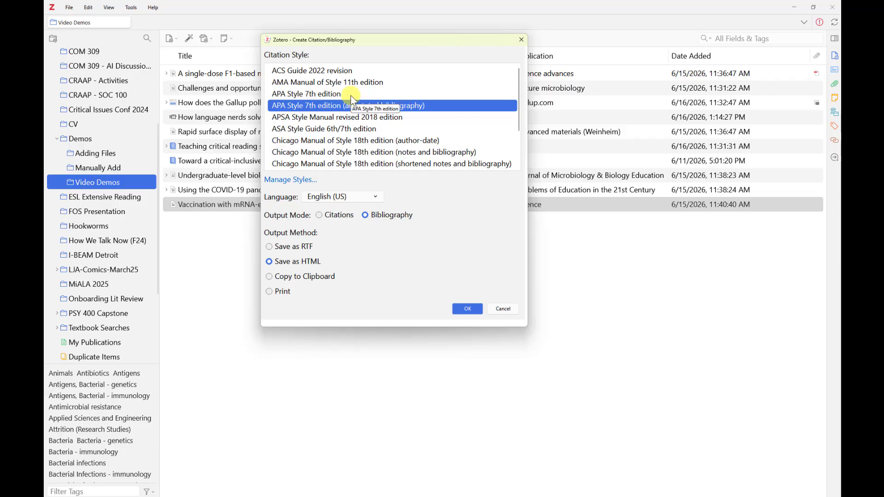
click(328, 95)
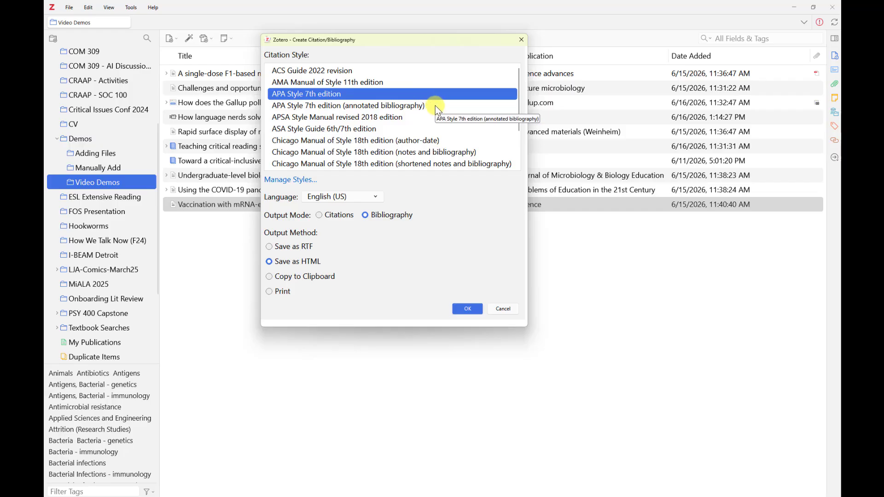
Step: Look through the available bibliography languages and keep English (US)
click(375, 198)
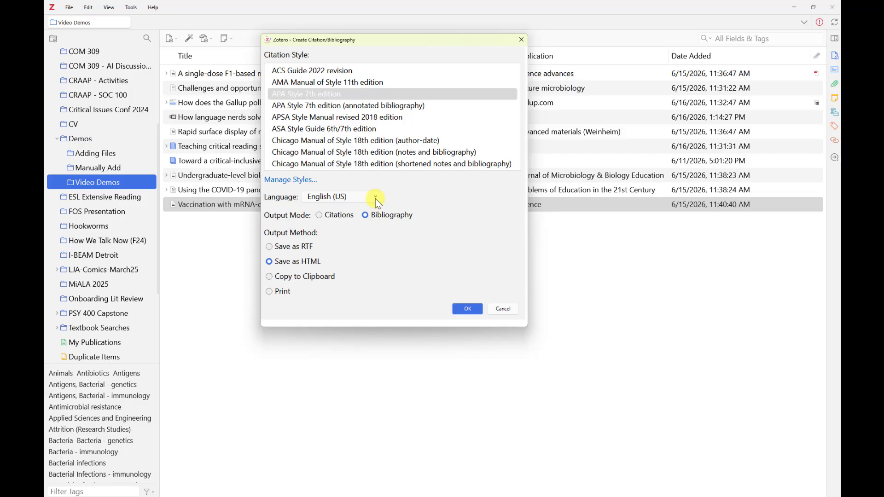
click(375, 198)
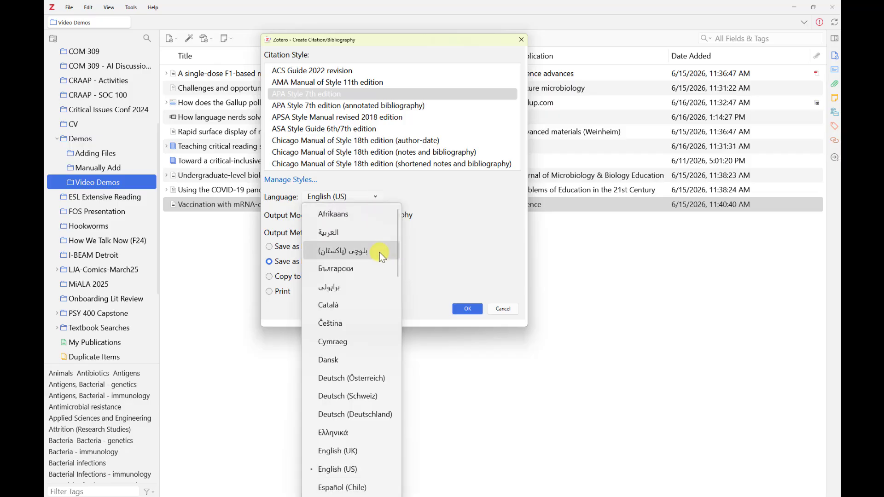
scroll(380, 254, down, 13)
scroll(379, 252, up, 13)
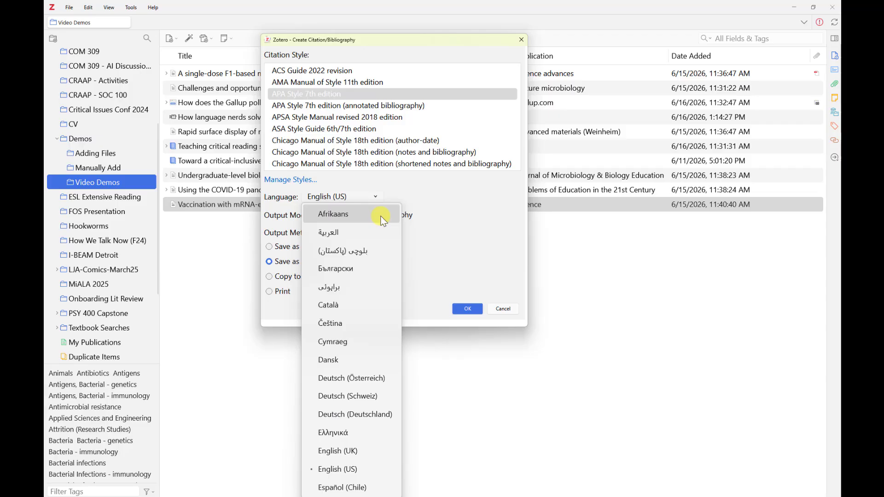
click(402, 192)
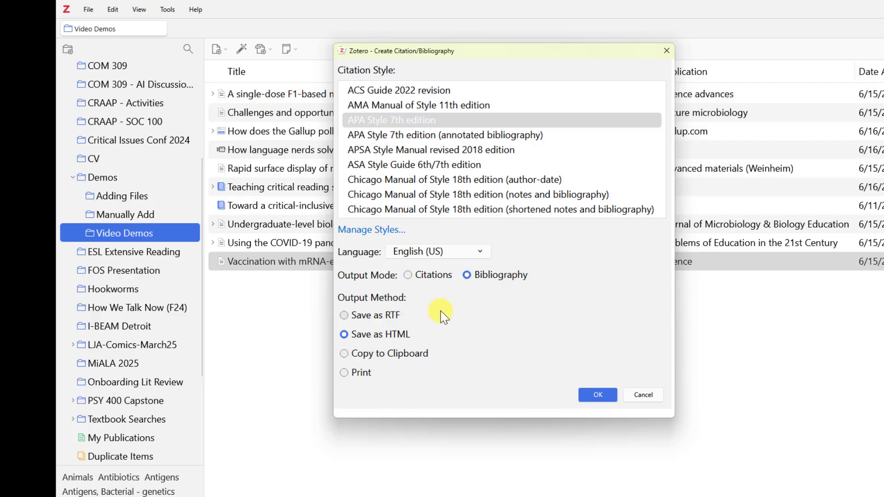
Step: Save the bibliography as an RTF file named Video Demos.rtf in the Downloads folder
click(364, 318)
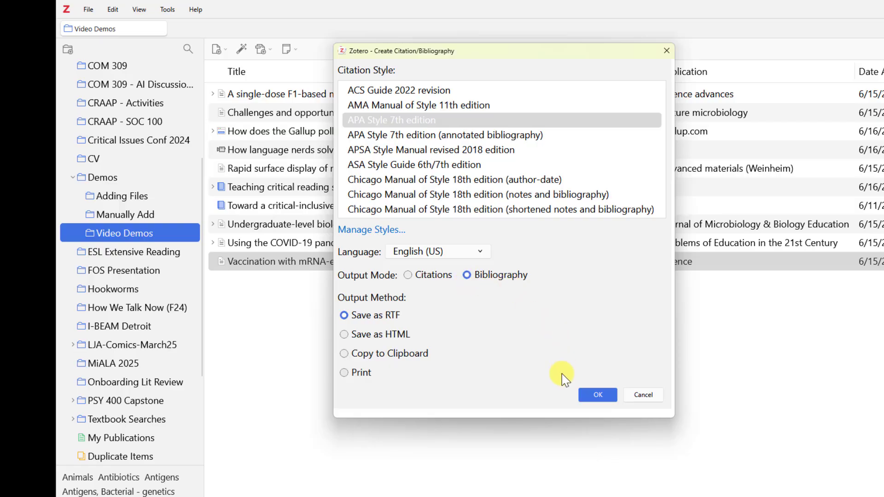
click(594, 395)
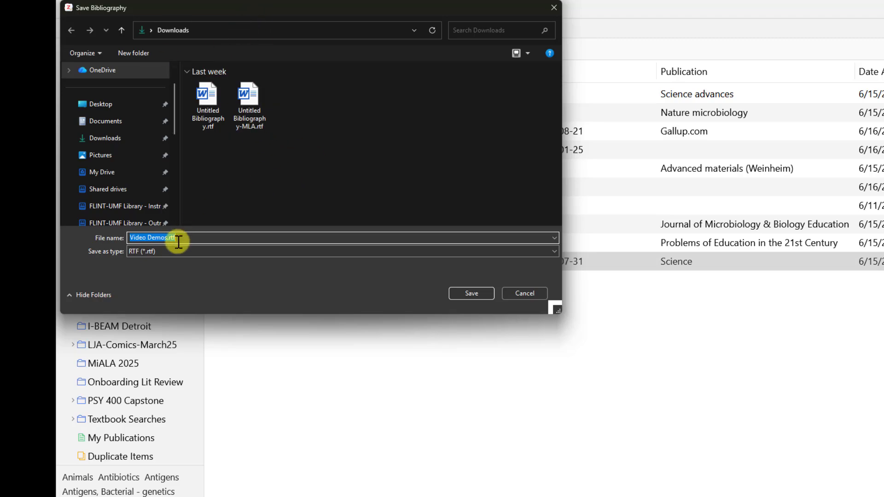
click(471, 293)
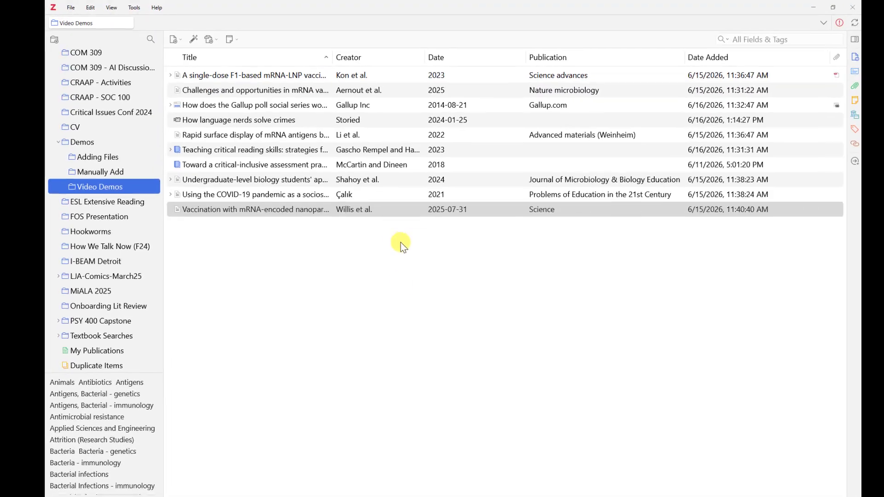
Step: Switch to the Downloads folder, open Video Demos.rtf in Word and look over the generated references
drag(544, 496, 555, 161)
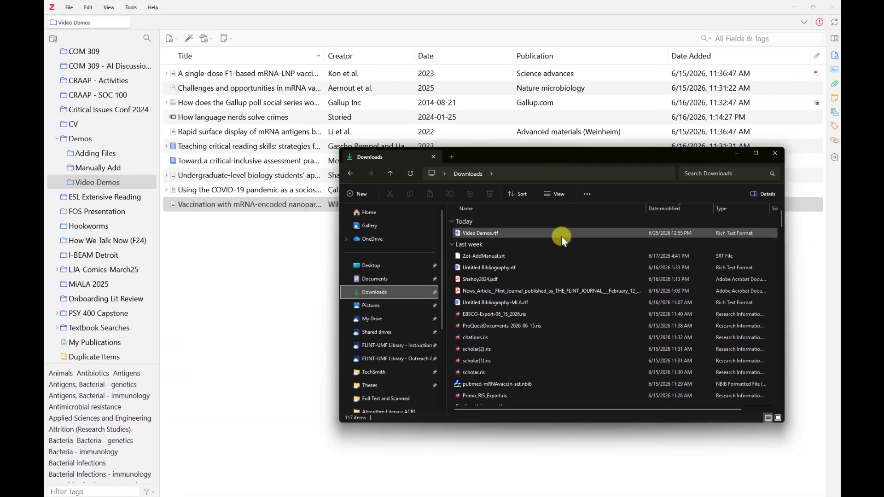
double_click(507, 233)
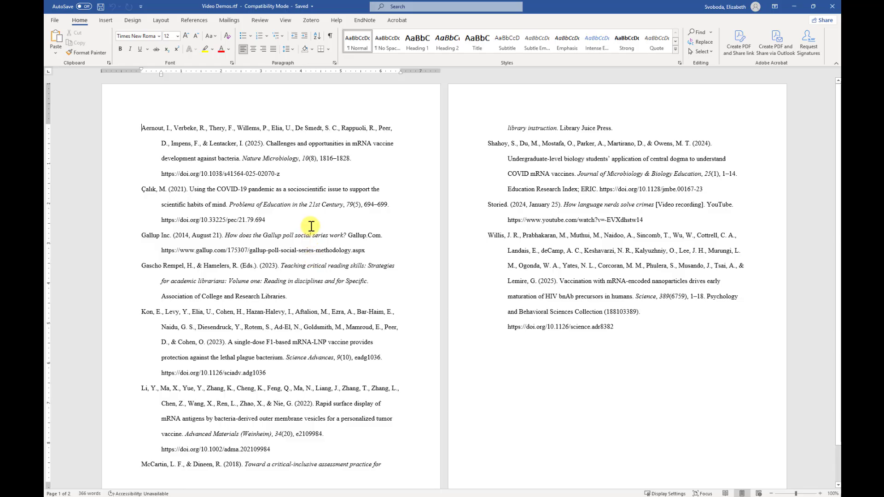
scroll(311, 226, down, 2)
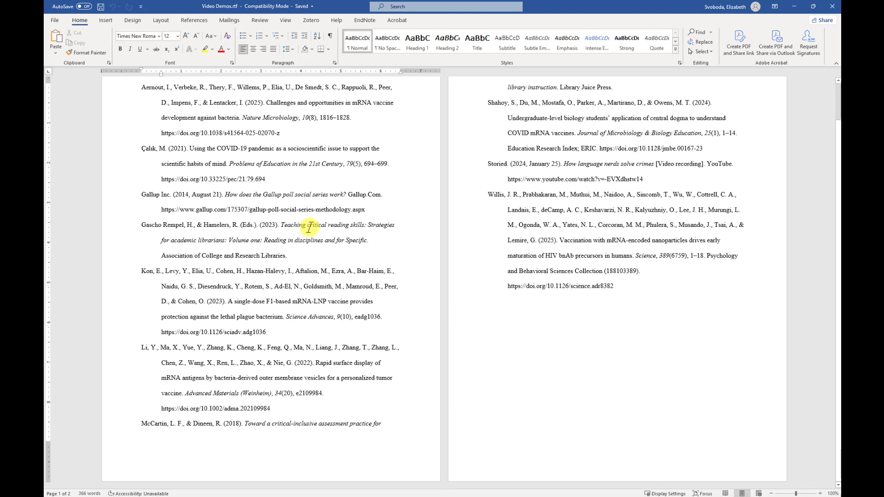
scroll(309, 227, up, 2)
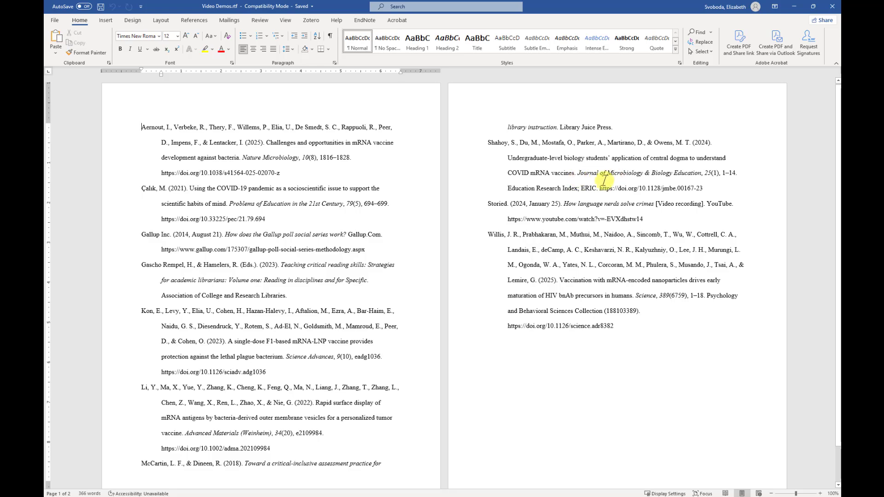
Step: Delete "Education Research Index; ERIC." from the COVID mRNA vaccines reference and the Psychology and Behavioral Sciences Collection text with its number from the last reference
drag(508, 190, 602, 198)
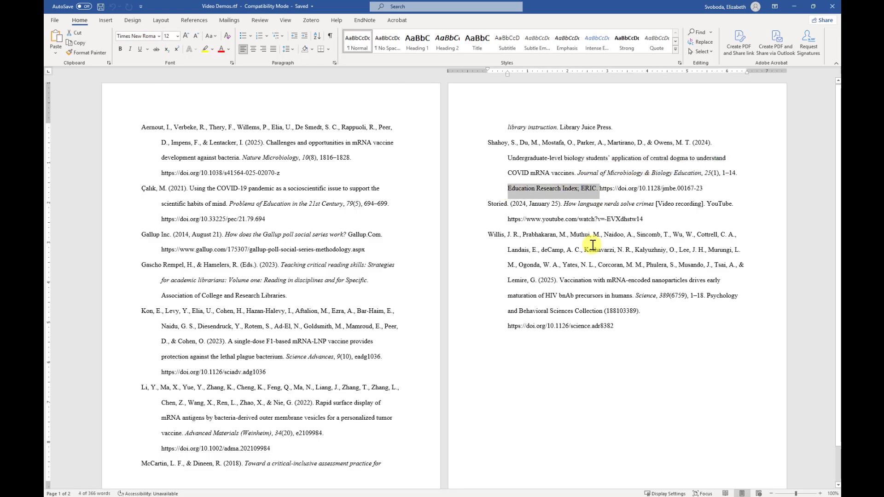
key(Delete)
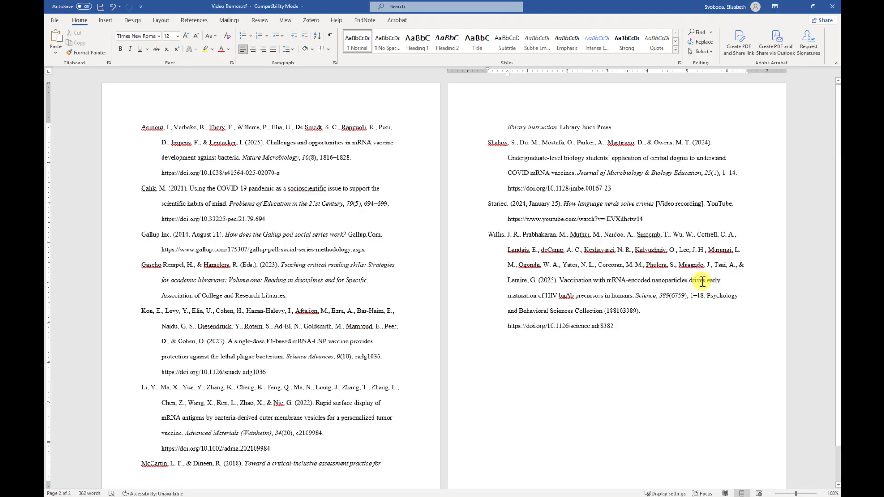
drag(707, 296, 647, 311)
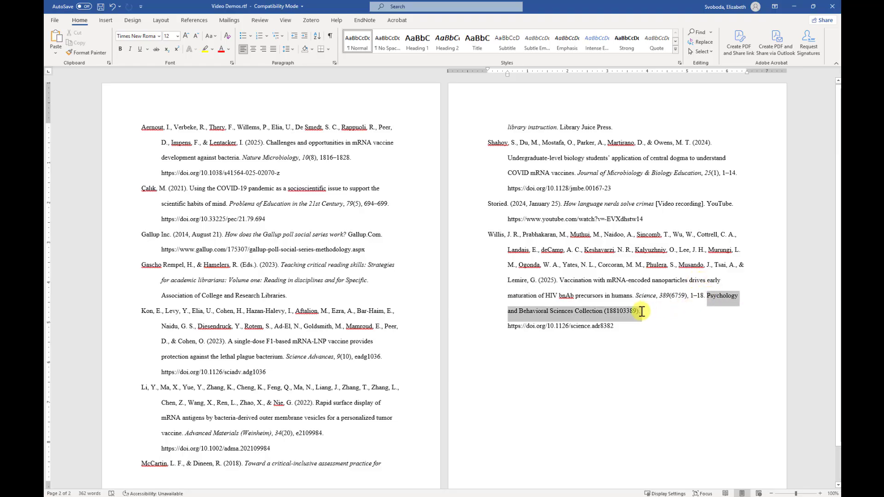
key(Delete)
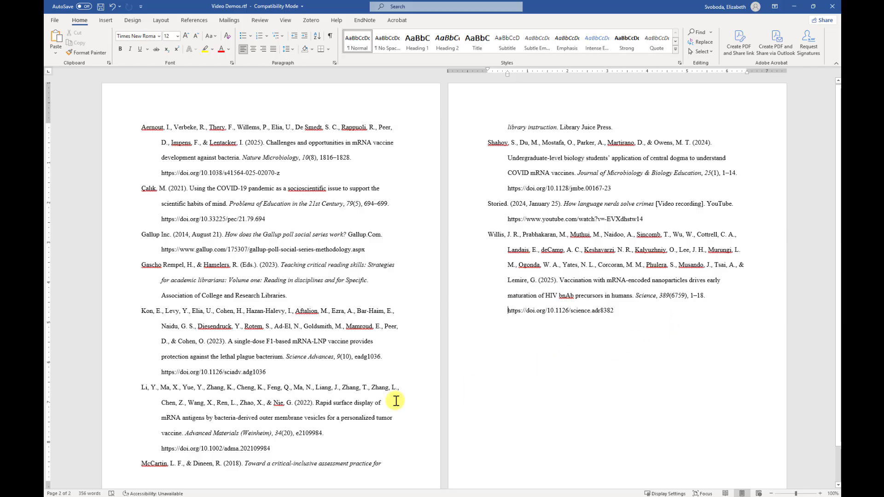
Step: Turn the DOI addresses of the six journal article references into active hyperlinks
click(612, 188)
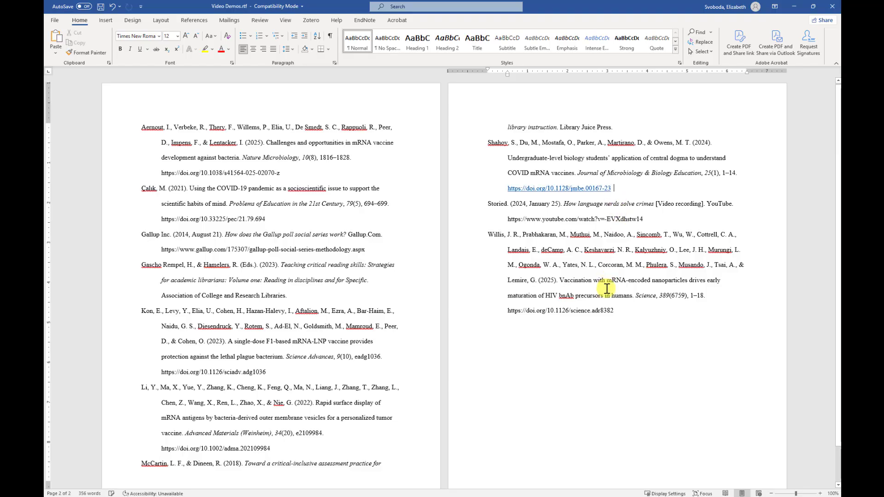
click(619, 310)
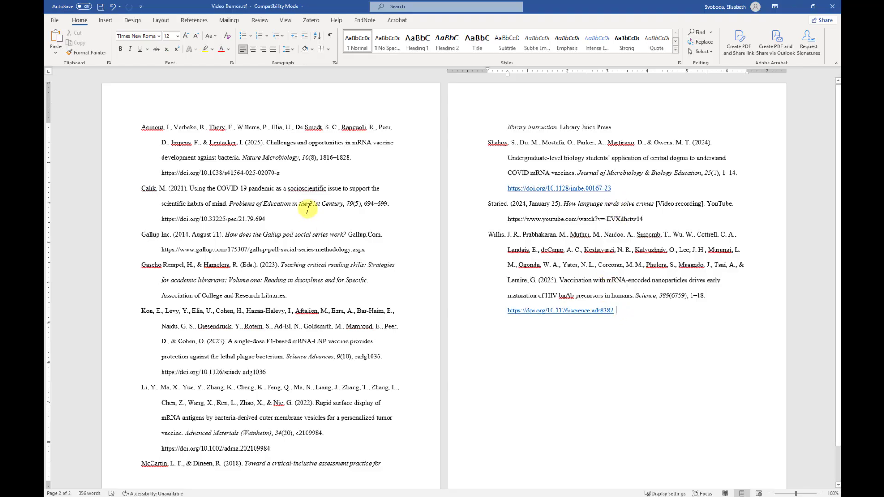
click(283, 175)
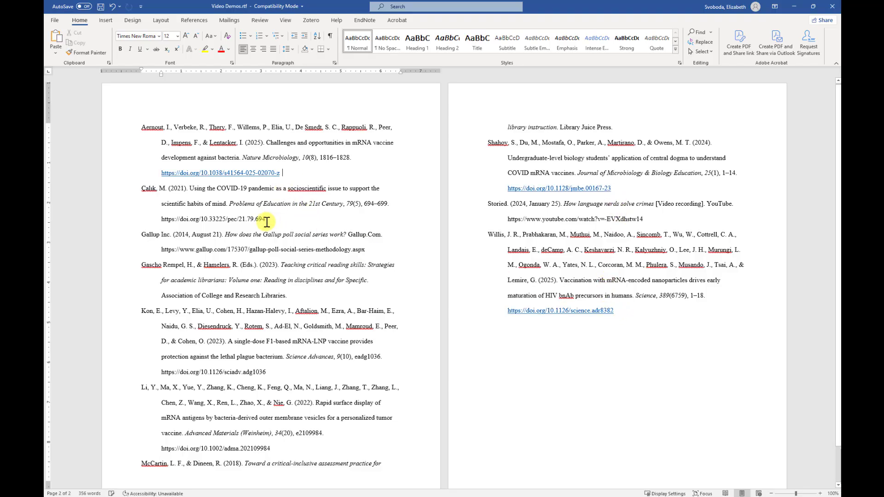
click(267, 219)
click(269, 373)
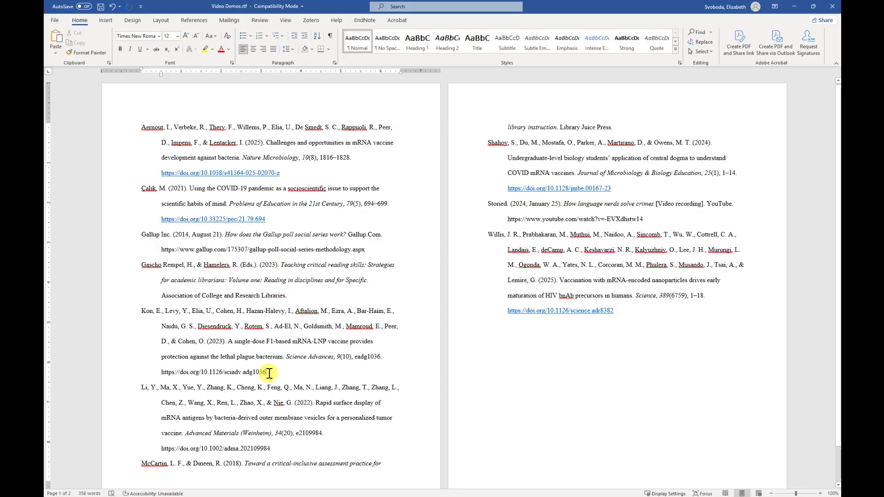
scroll(281, 394, down, 1)
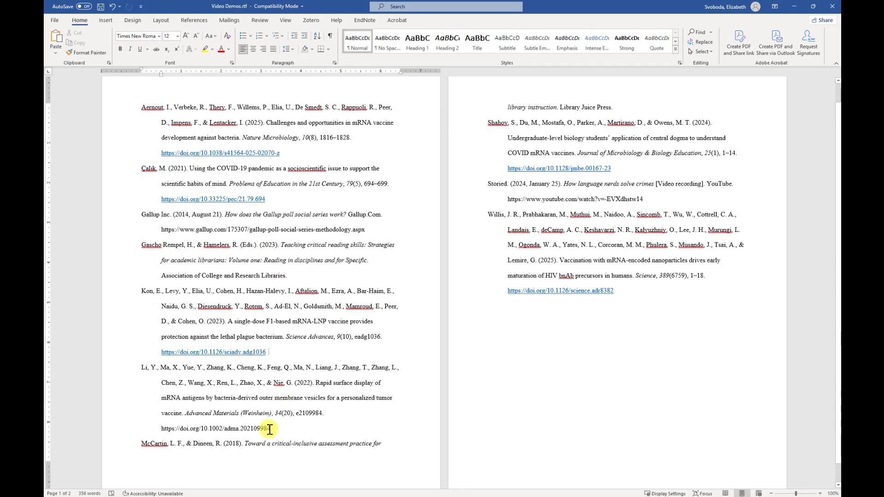
click(270, 429)
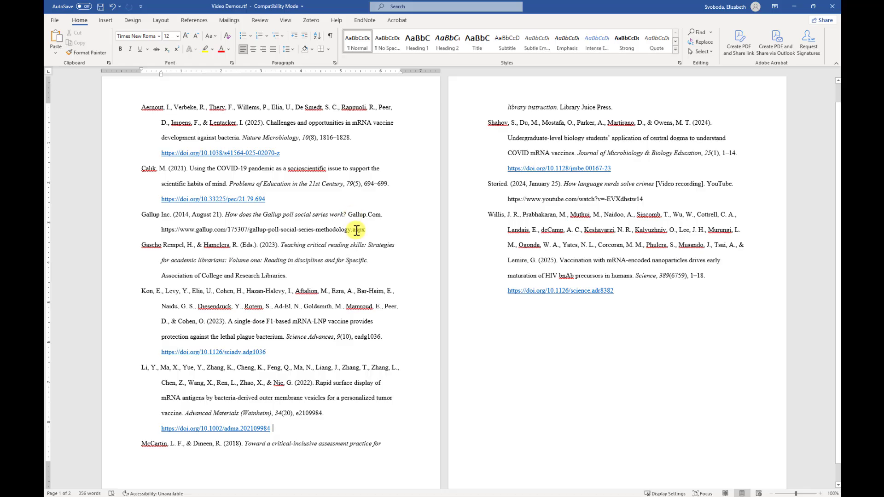
click(135, 109)
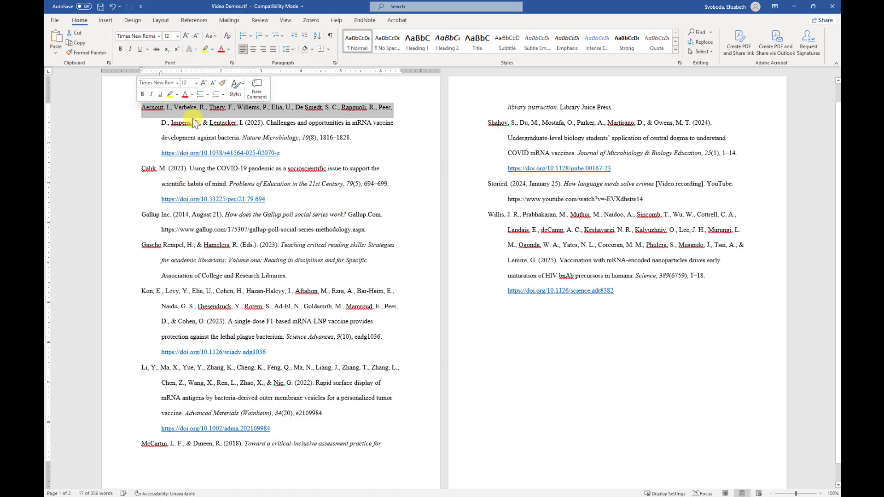
click(314, 153)
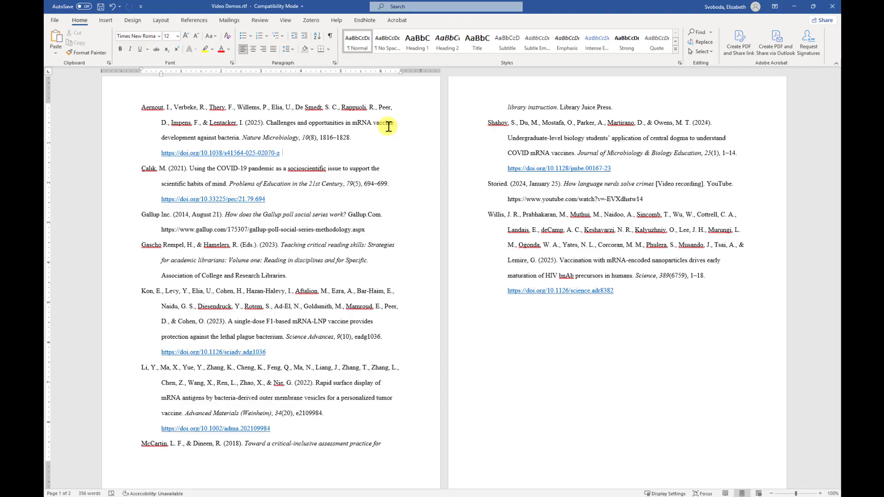
click(378, 151)
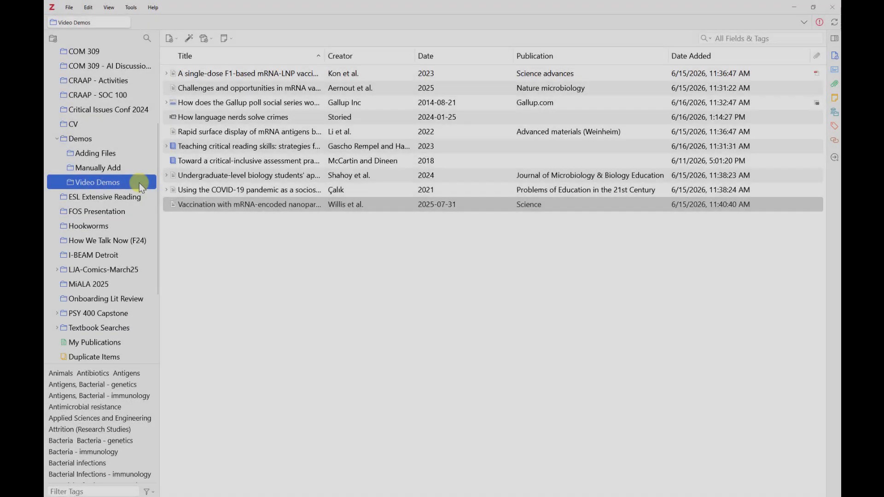
Step: In Zotero, copy the Video Demos bibliography in APA Style 7th edition to the clipboard, and paste it into the References slide's content box in PowerPoint
right_click(138, 183)
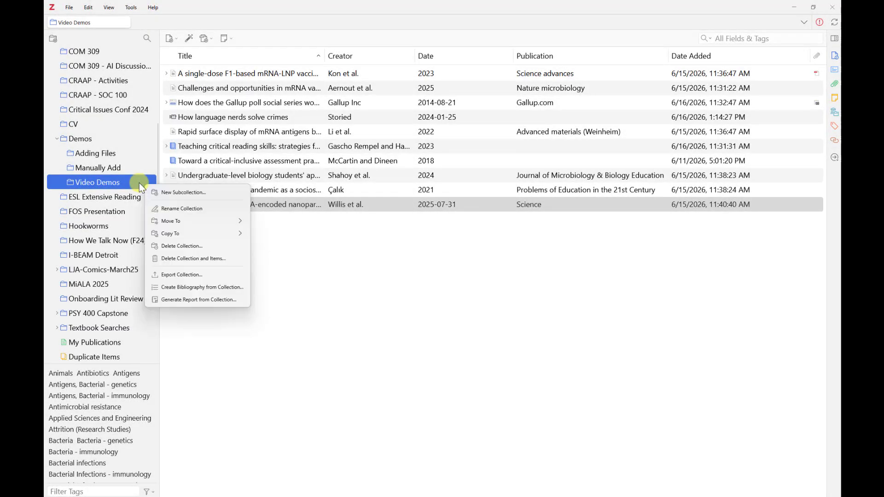
click(194, 288)
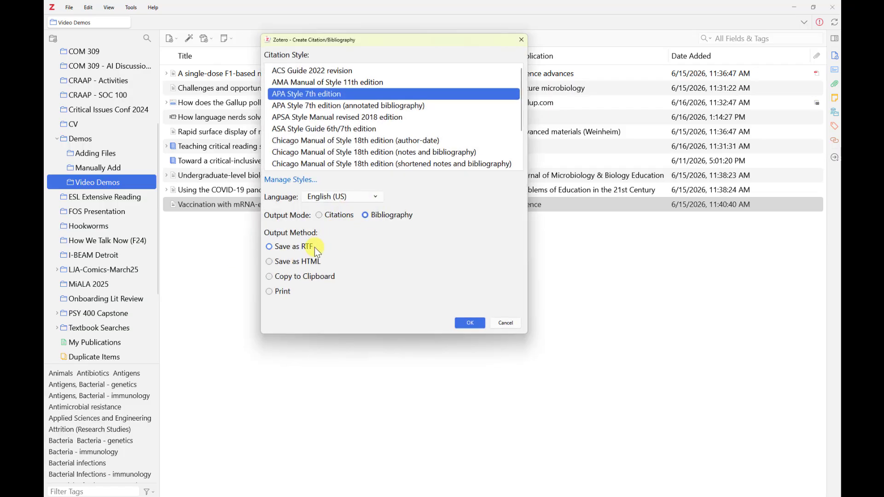
click(308, 275)
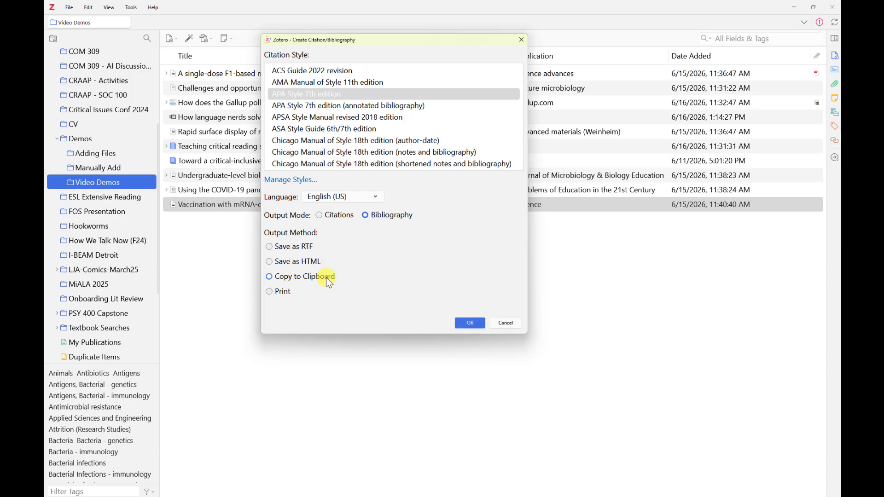
click(468, 324)
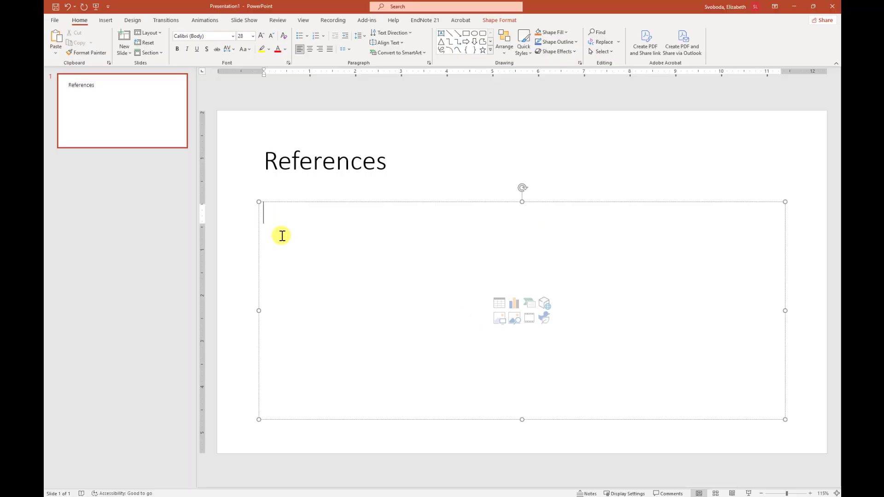
right_click(270, 215)
click(291, 256)
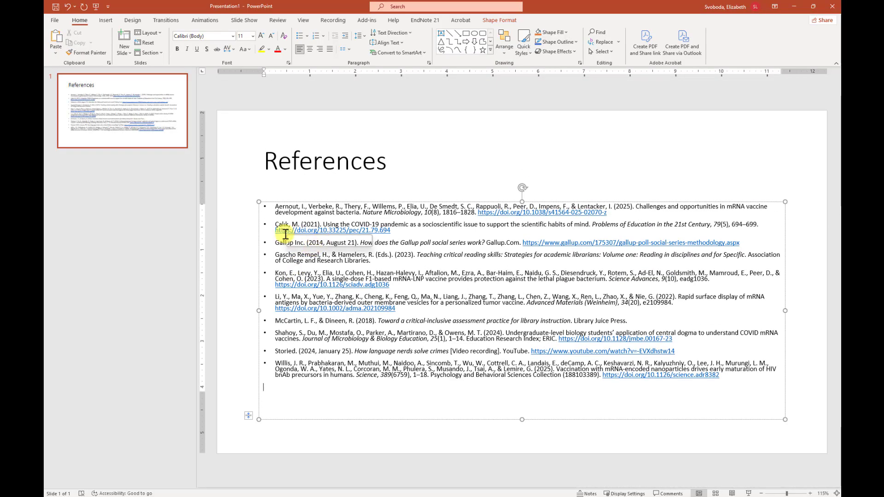
Step: Remove the bullets from all the references in the References slide's content box
click(277, 214)
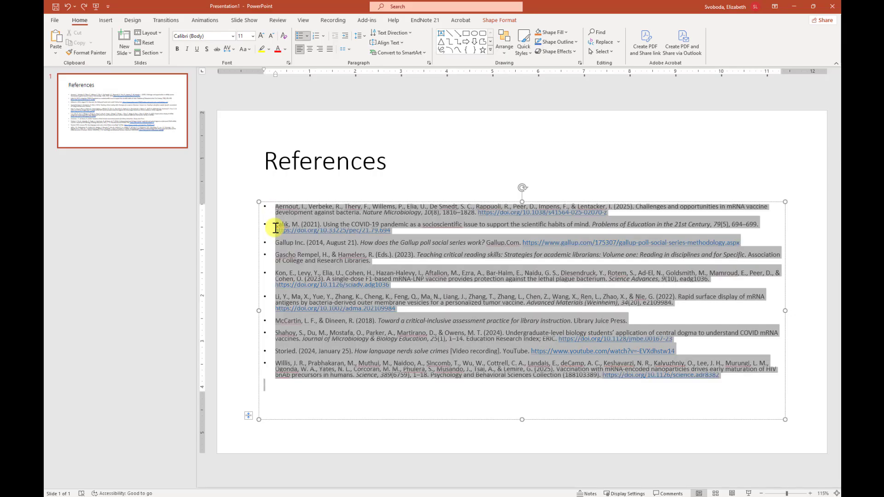
key(ctrl+a)
click(301, 38)
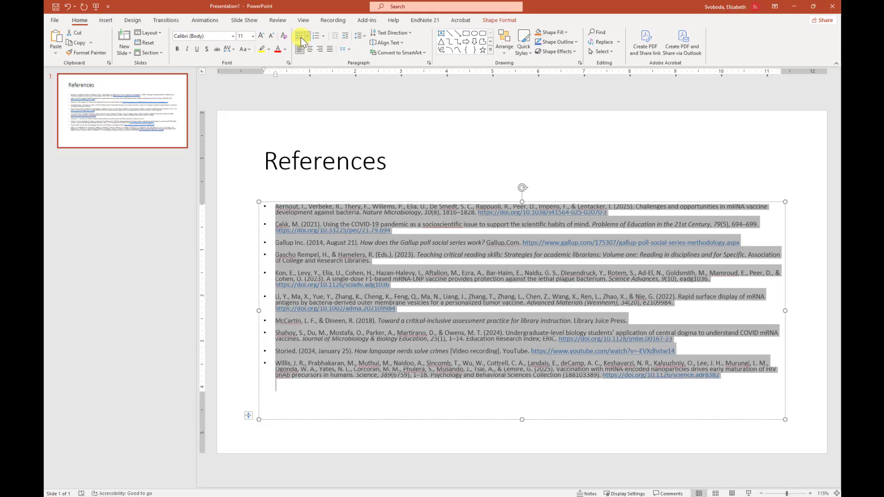
click(300, 37)
click(280, 381)
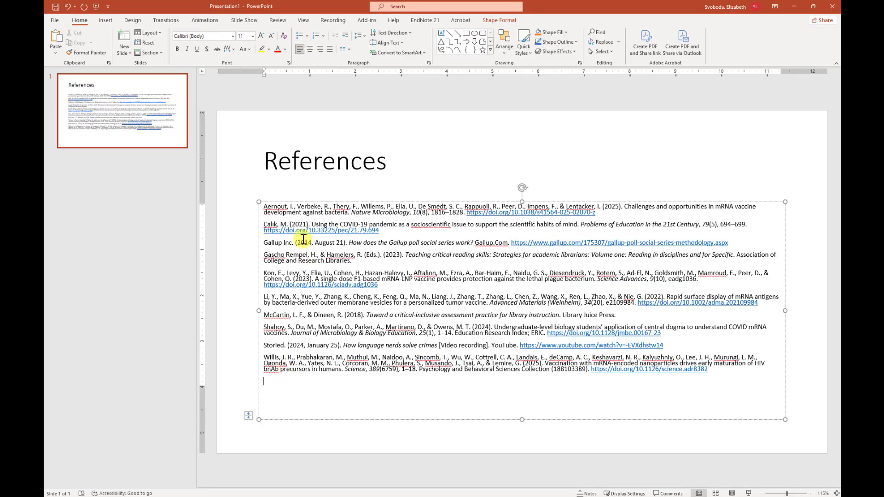
Step: Try indenting the second line of the first reference with a tab, and remove that indent again
click(266, 214)
key(Tab)
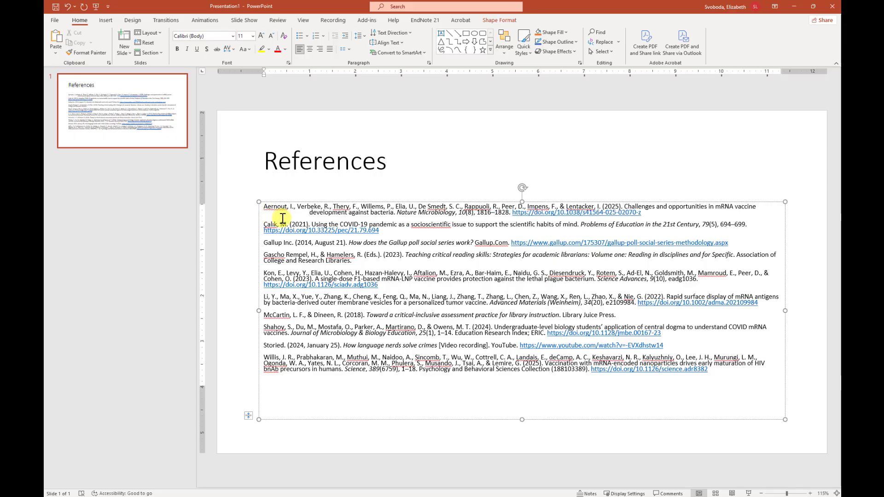
key(BackSpace)
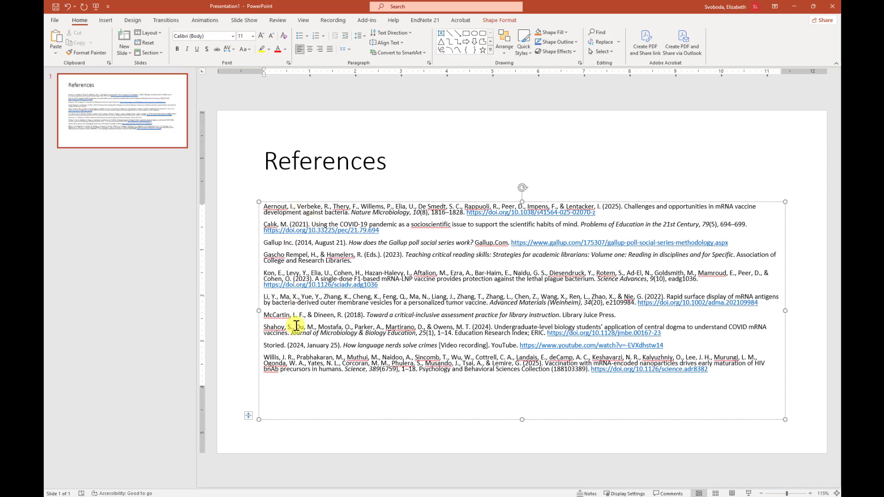
Step: Switch to the blank Word document and paste the copied bibliography into it
right_click(311, 123)
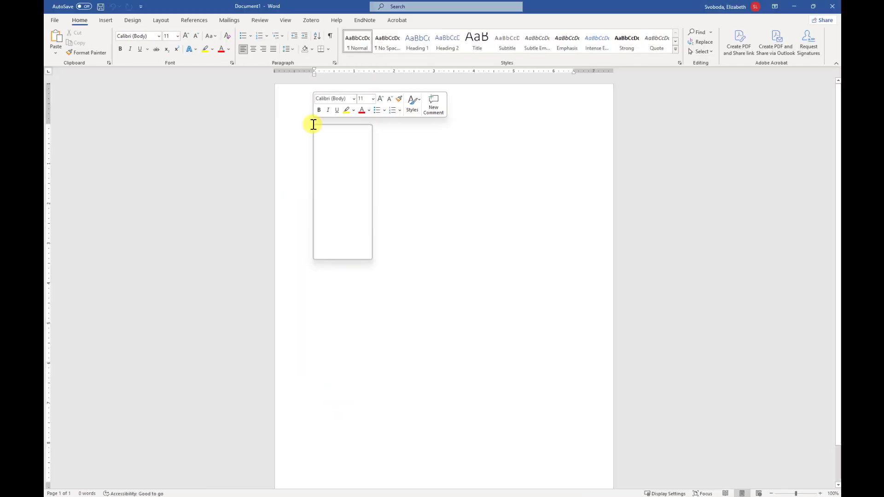
click(334, 166)
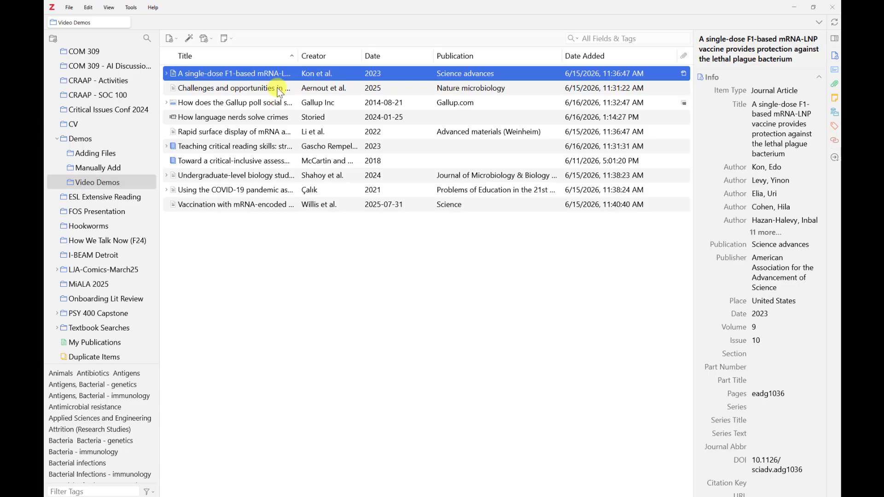
Step: In Zotero, copy APA Style 7th edition citations for the single-dose F1-based mRNA-LNP and "Challenges and opportunities" articles to the clipboard
shift+click(279, 89)
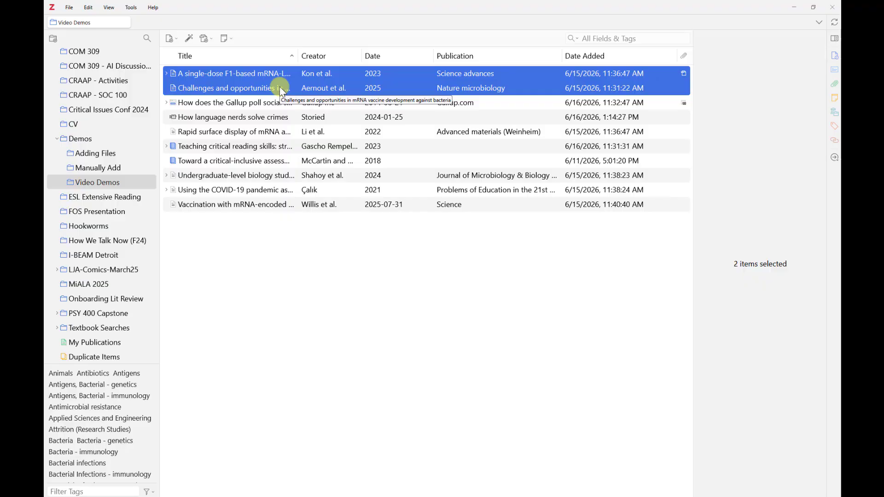
right_click(281, 89)
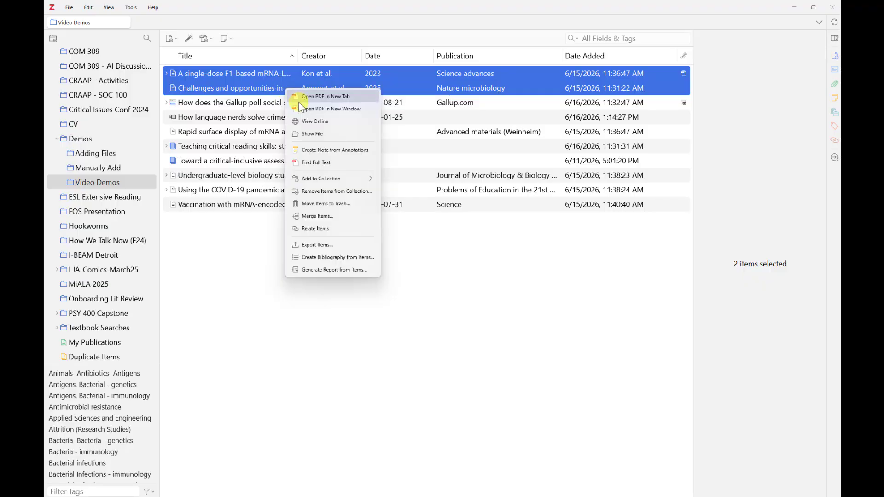
click(329, 258)
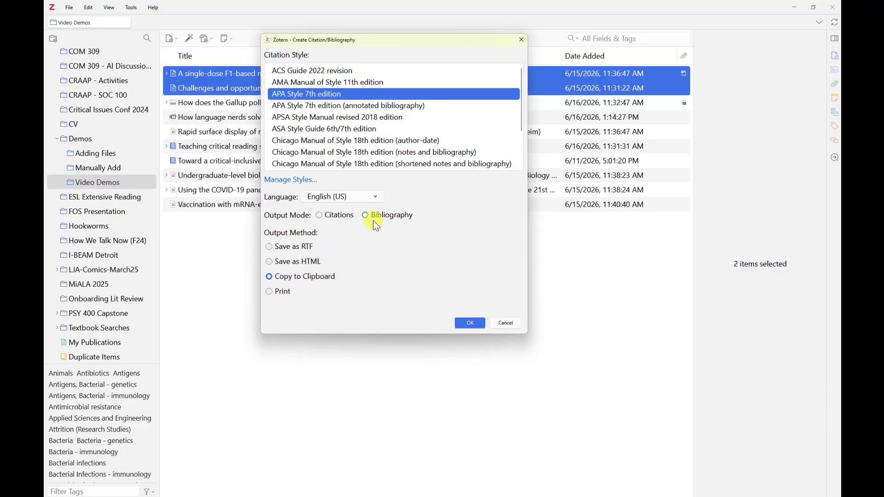
click(330, 216)
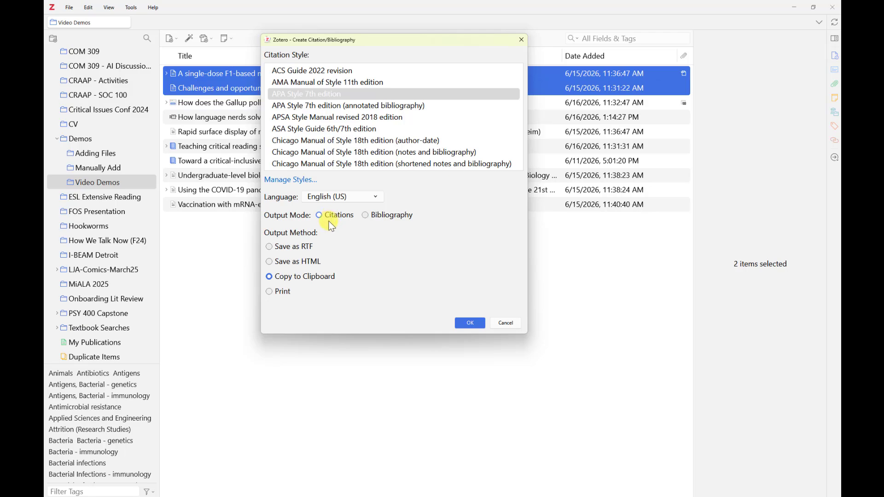
click(339, 95)
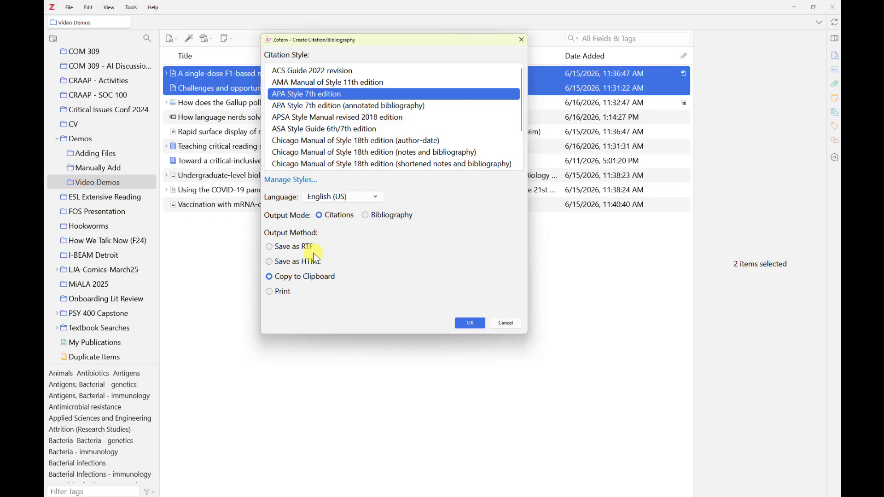
click(301, 278)
click(464, 324)
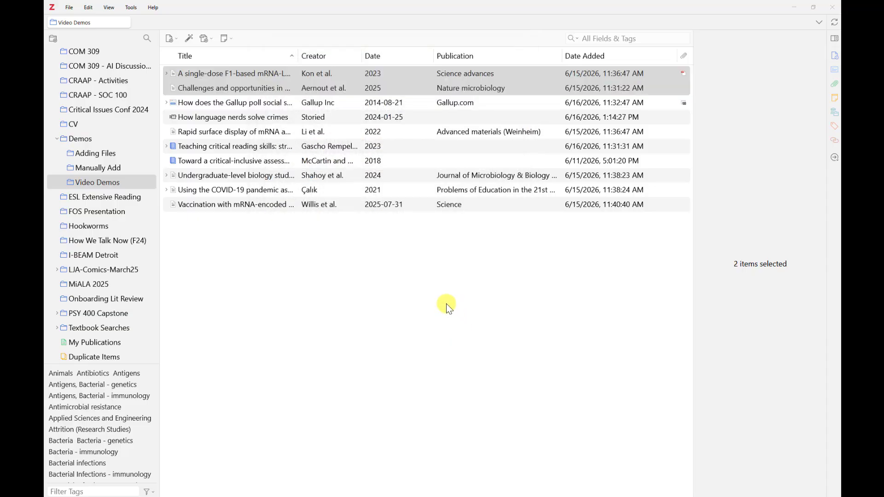
Step: In Word, paste the citation with source formatting before the first sentence's period, and add a space in front of it
key(alt+Tab)
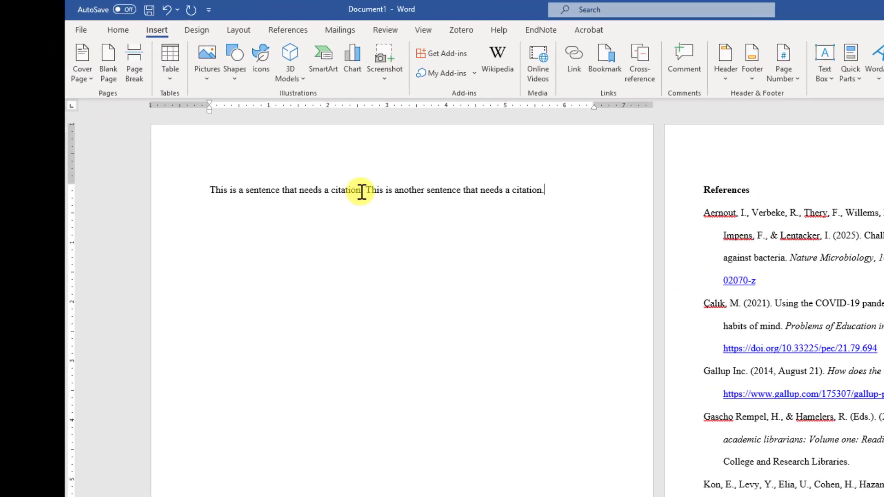
right_click(372, 199)
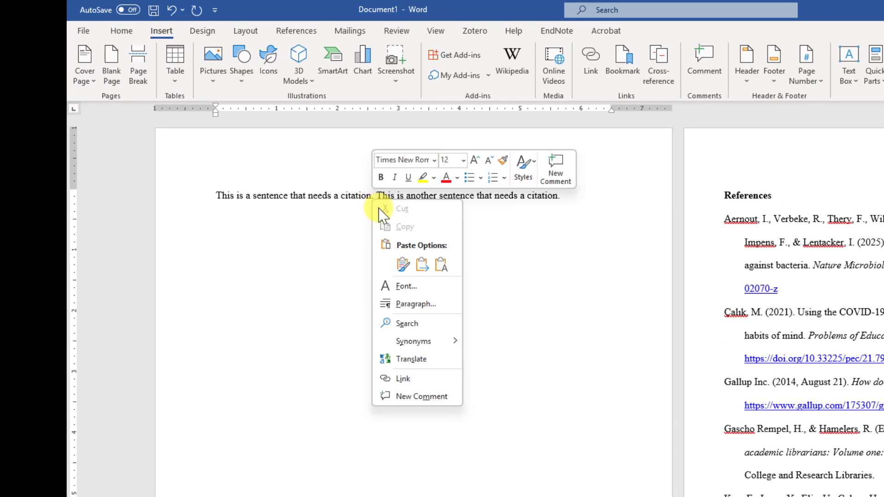
click(402, 263)
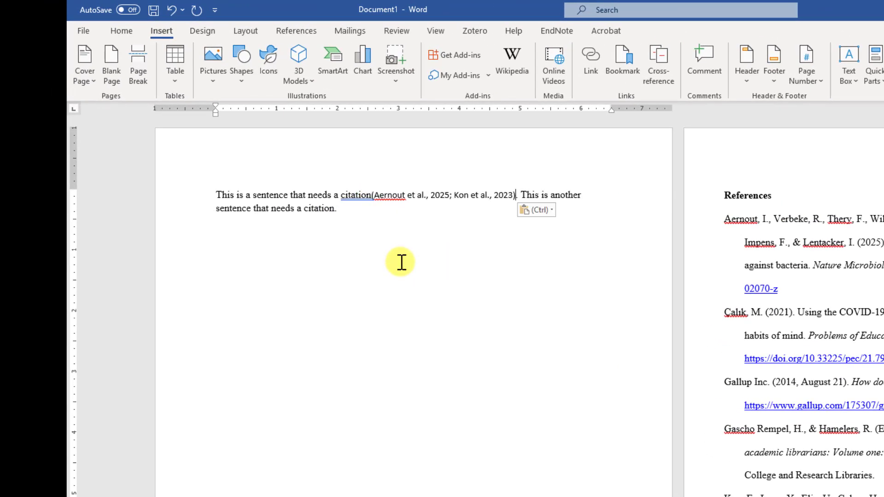
click(373, 196)
click(387, 196)
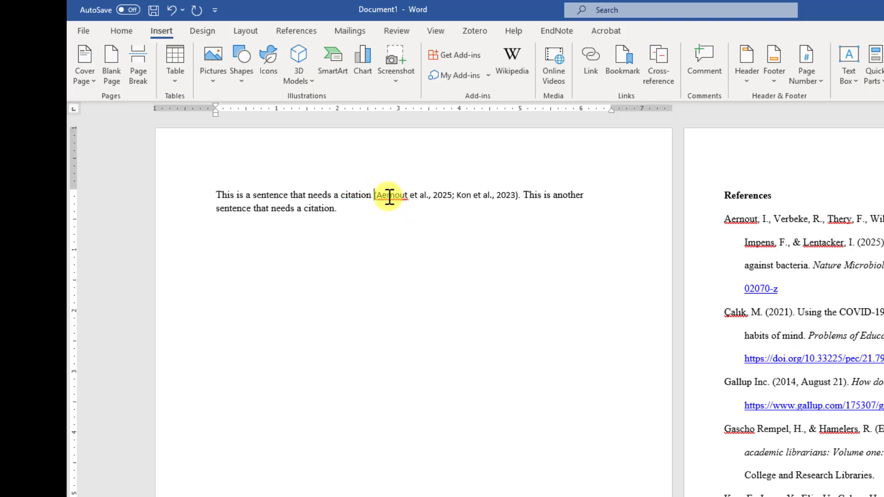
Step: Format the pasted in-text citation in Times New Roman, size 12
click(121, 30)
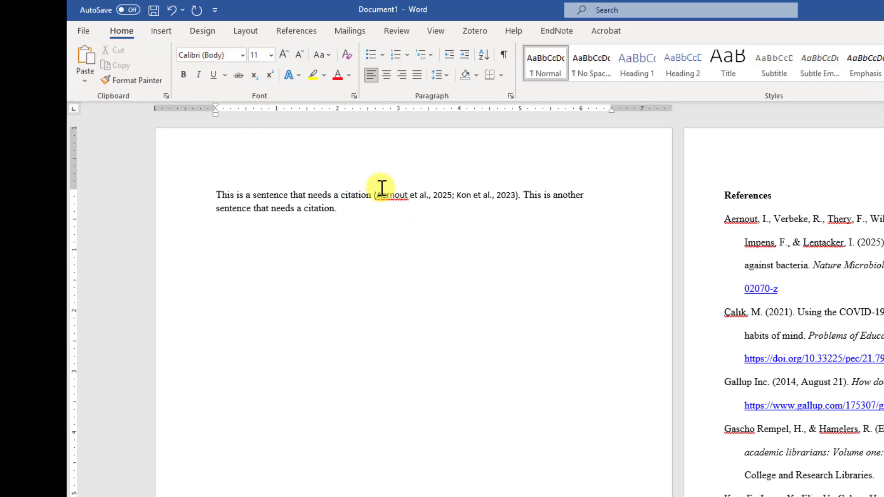
drag(374, 195, 523, 195)
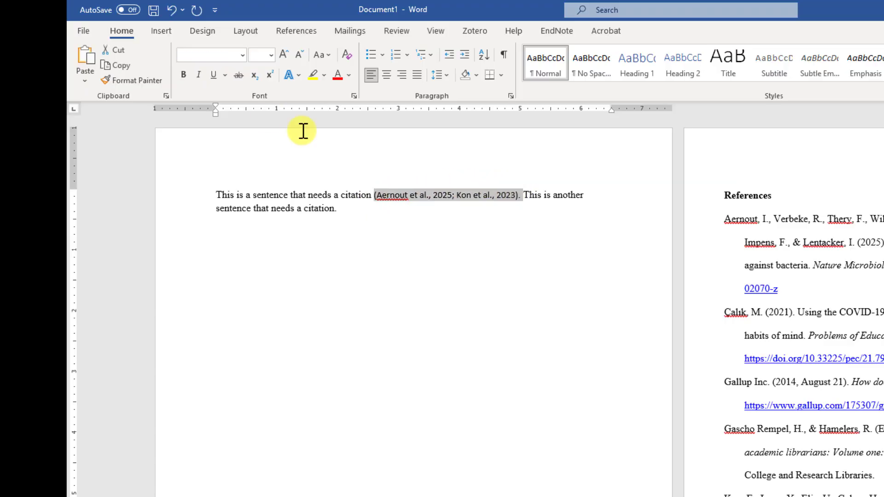
click(236, 55)
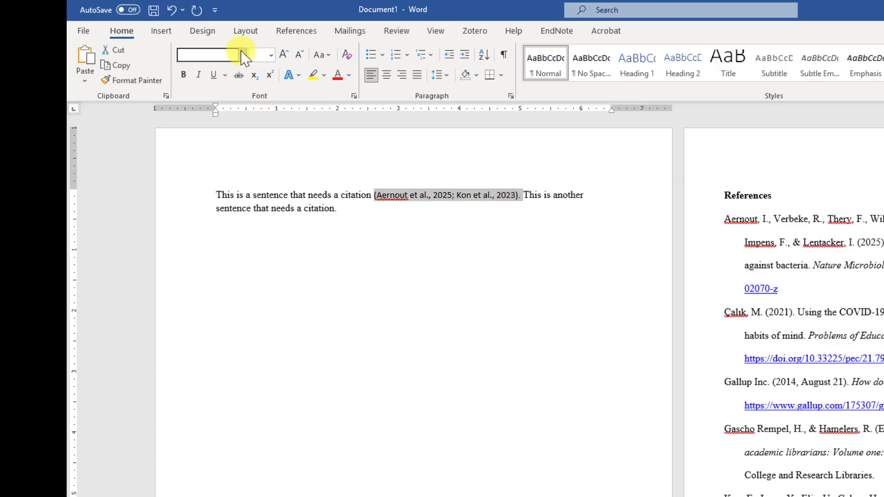
click(243, 55)
click(227, 144)
click(260, 55)
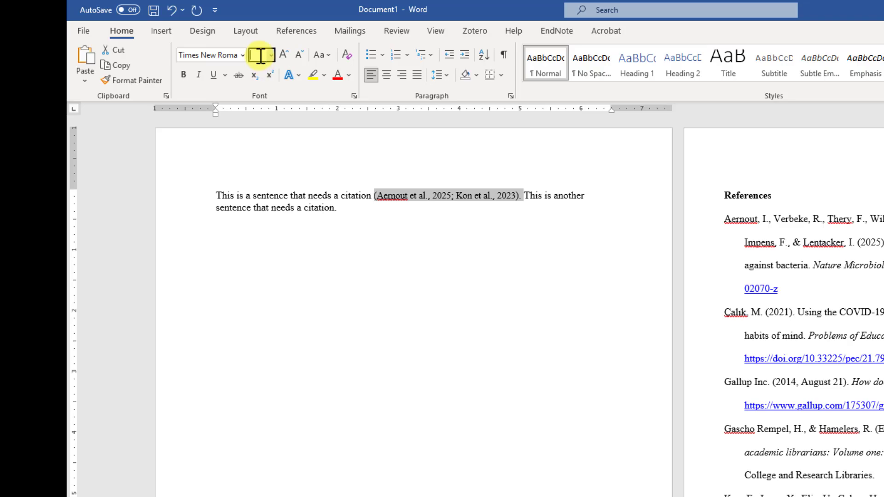
text(12)
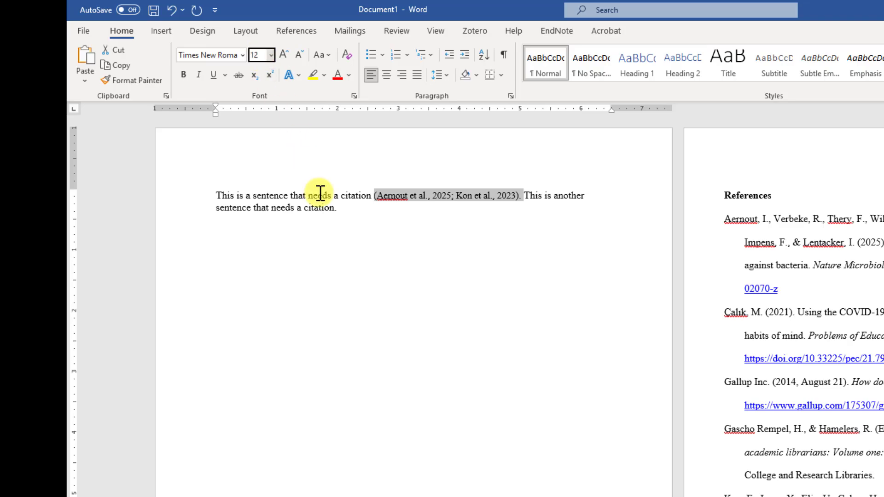
key(Return)
click(343, 208)
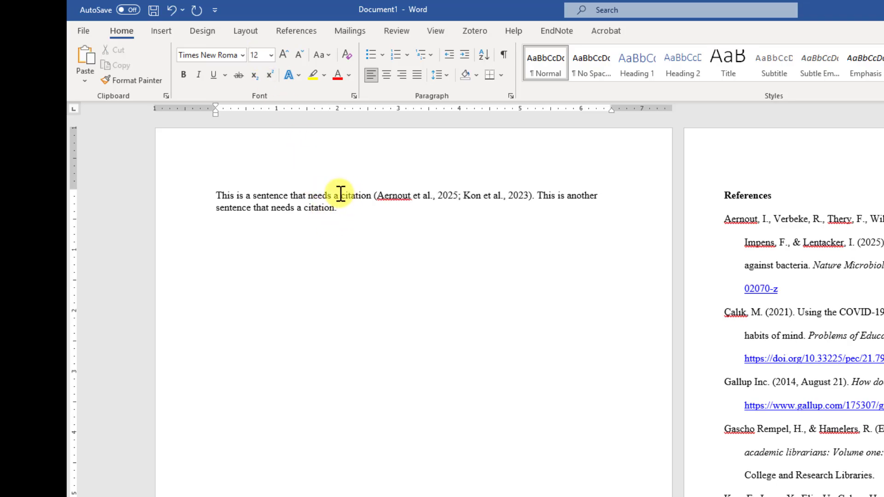